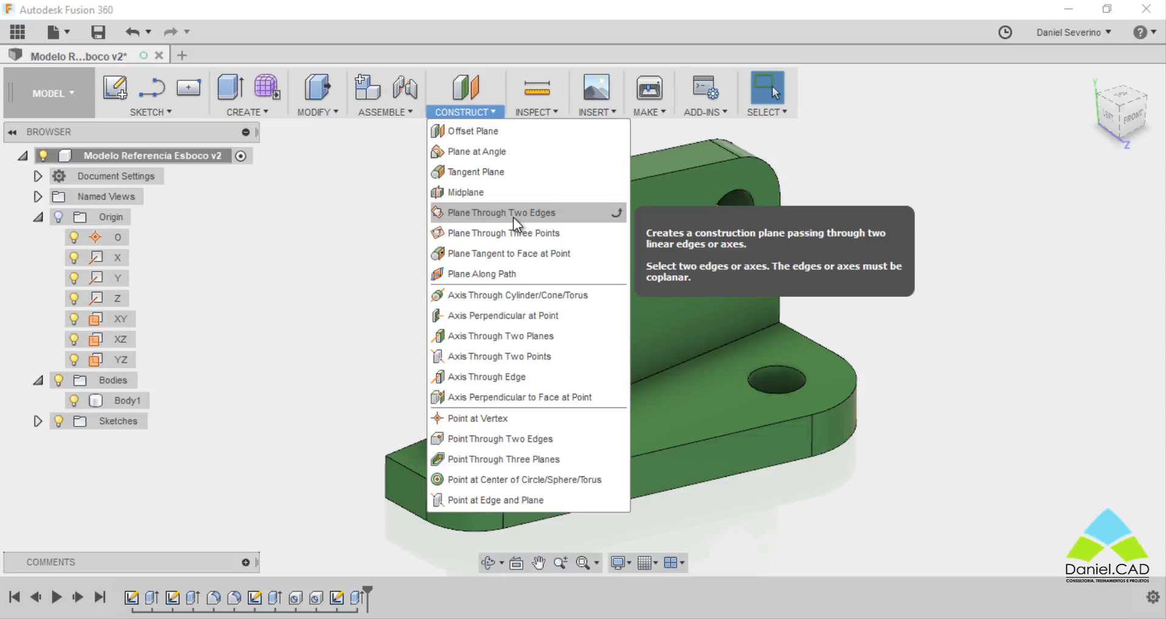
- Create a plane through two edges: the base's short top end edge near the pin and the upright plate's side edge below its rounded corner
click(513, 214)
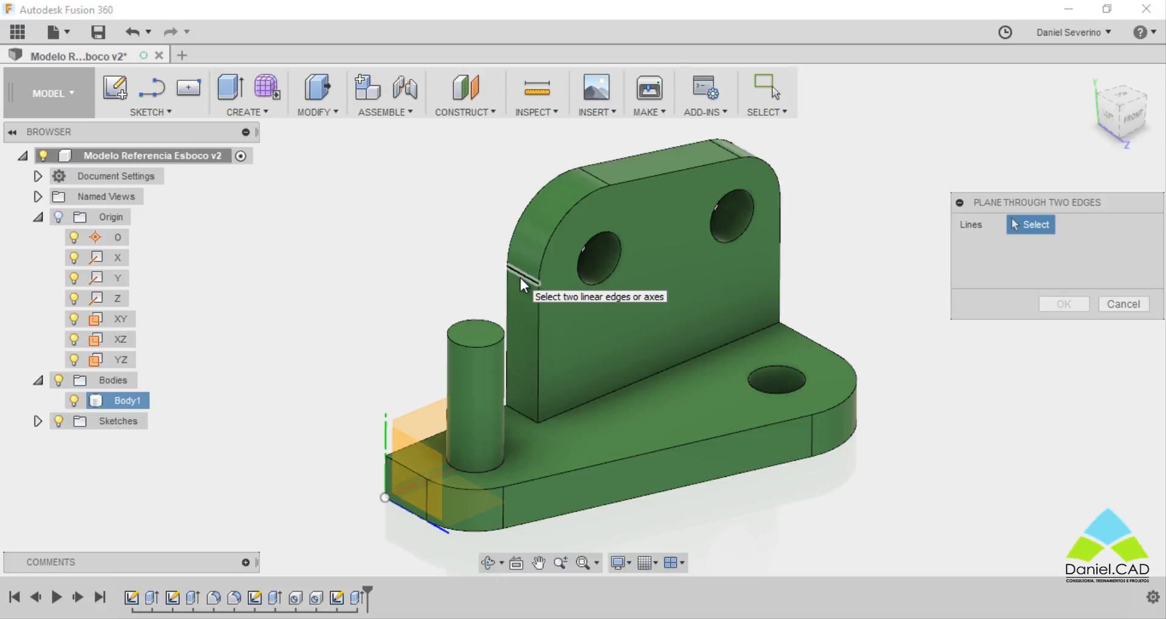
click(405, 467)
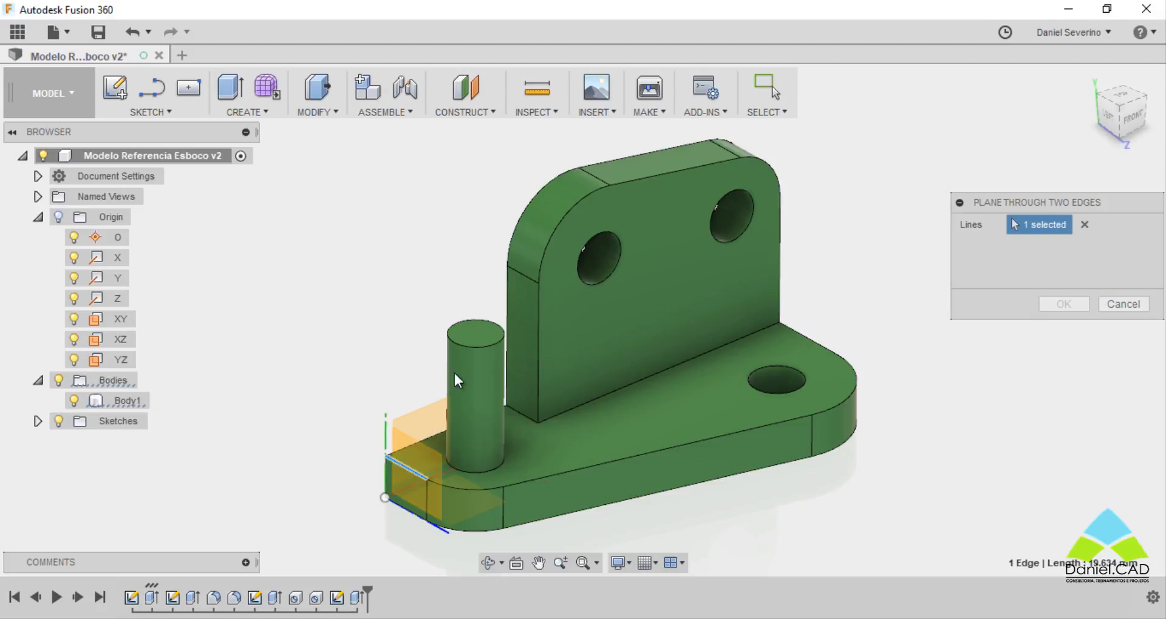
click(517, 276)
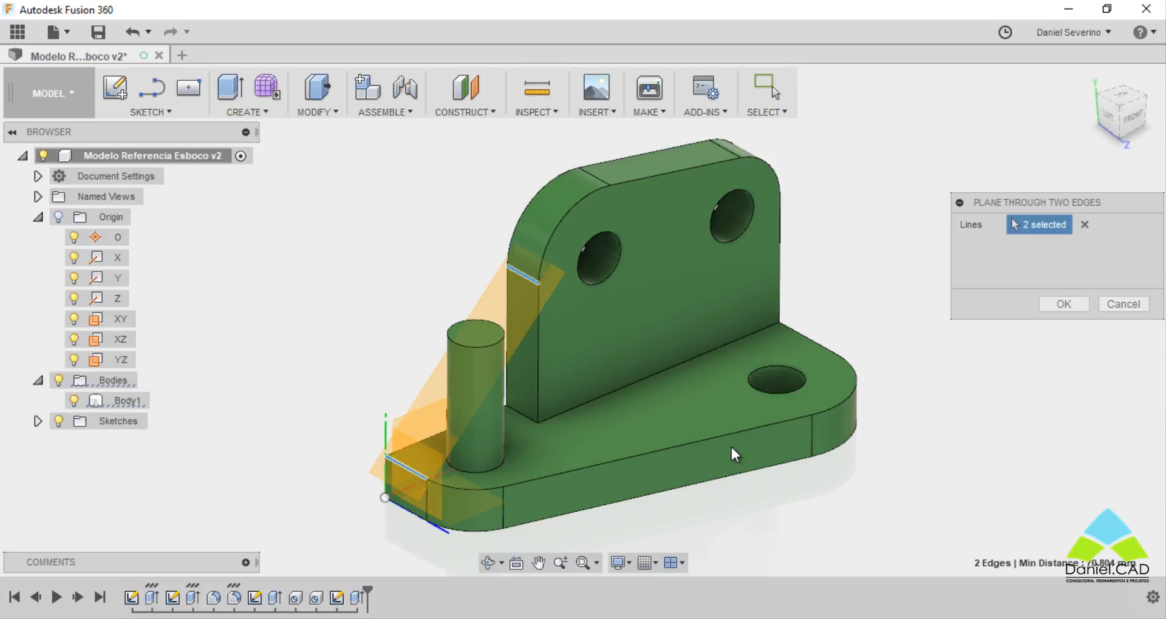
shift+middle_drag(754, 474, 761, 412)
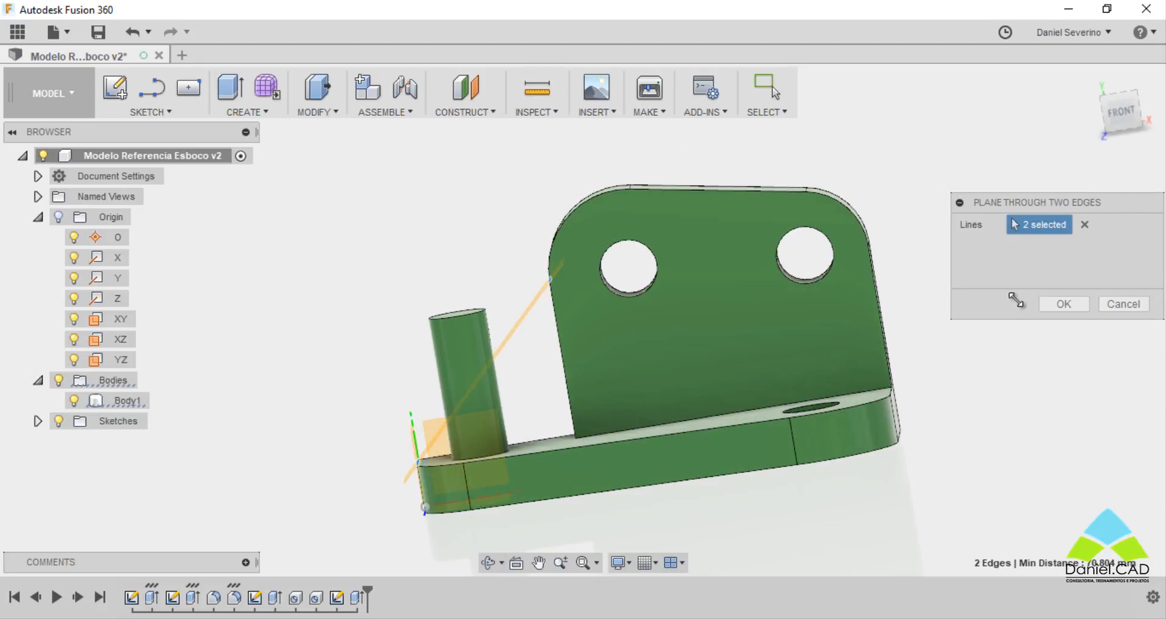
click(1061, 304)
shift+middle_drag(650, 375, 689, 405)
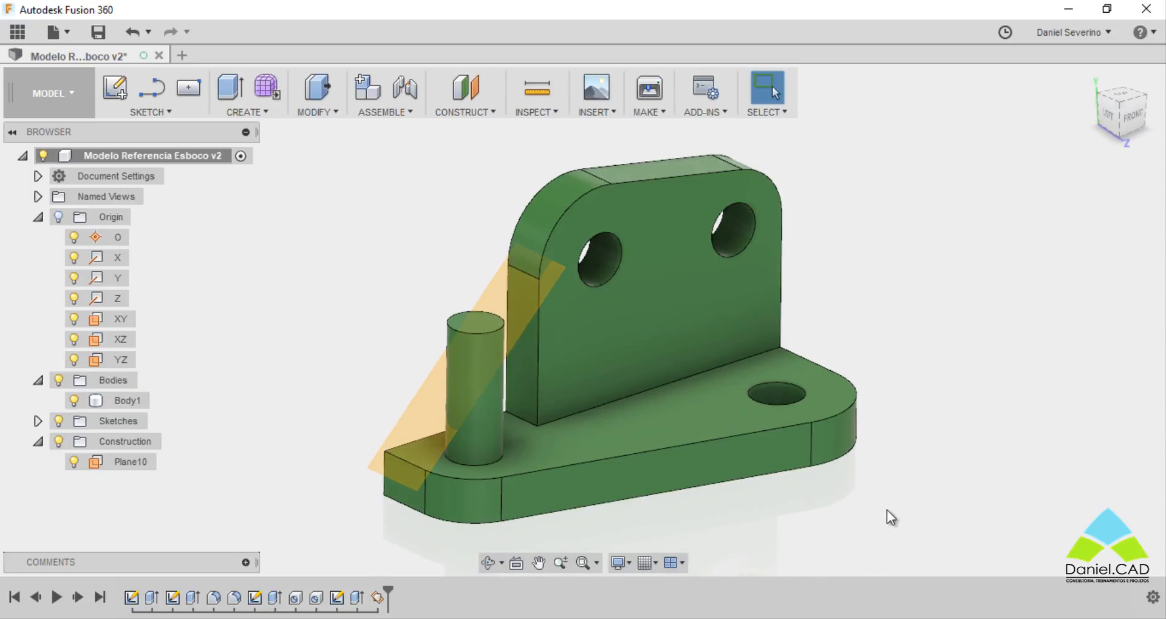
- Sketch a long line and a short perpendicular line on the inclined construction plane, and finish the sketch
click(115, 89)
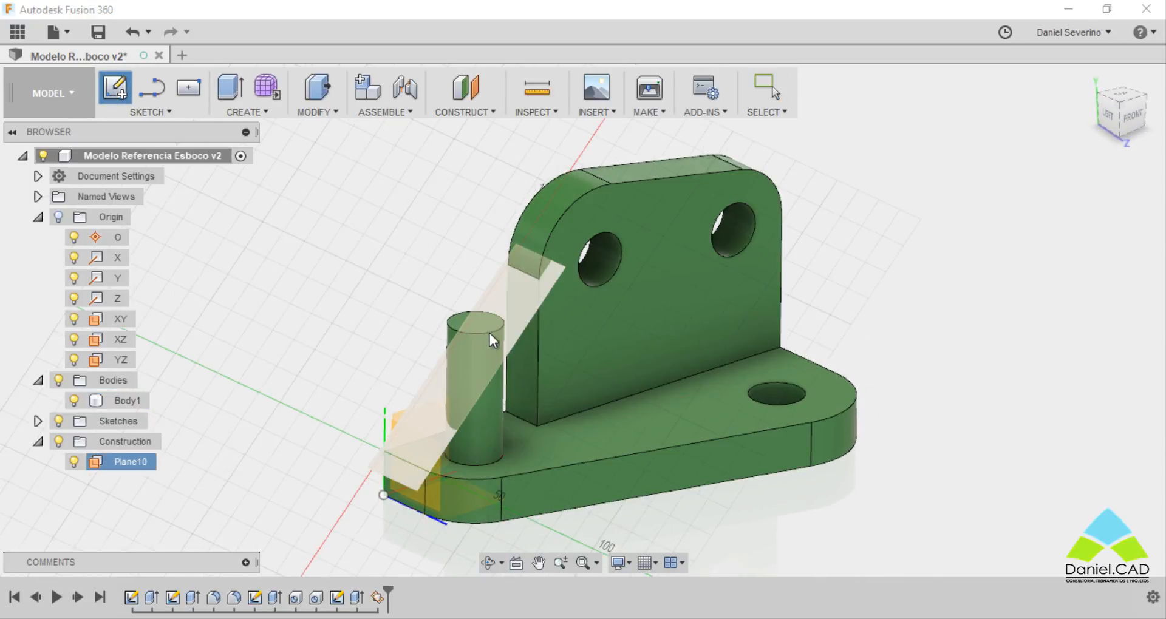
click(519, 333)
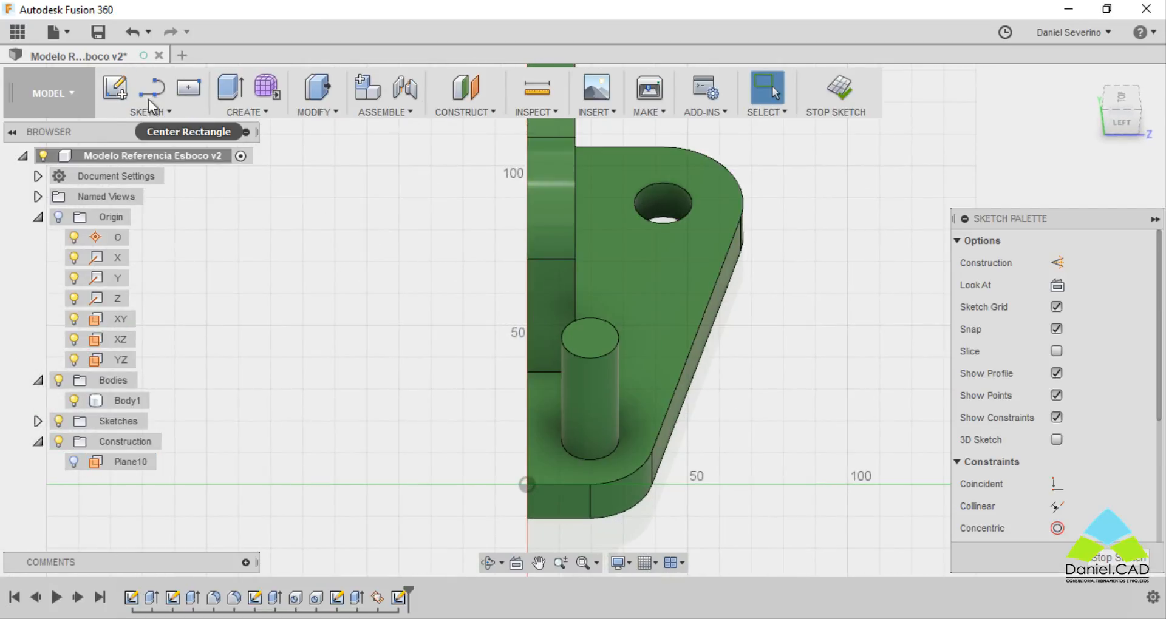
click(117, 88)
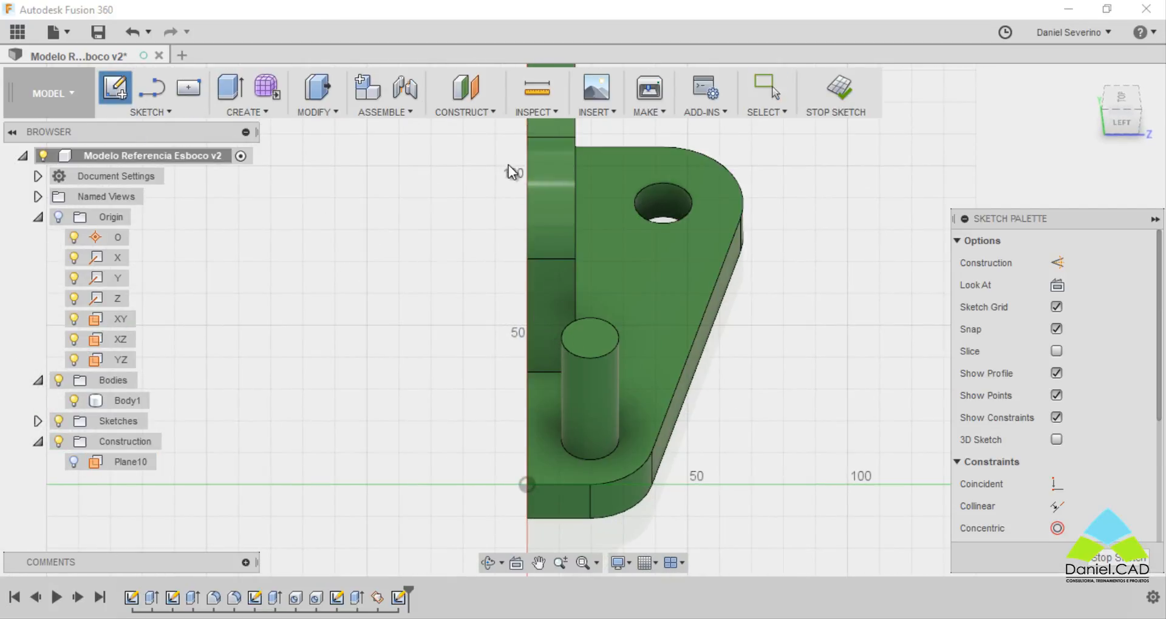
click(152, 89)
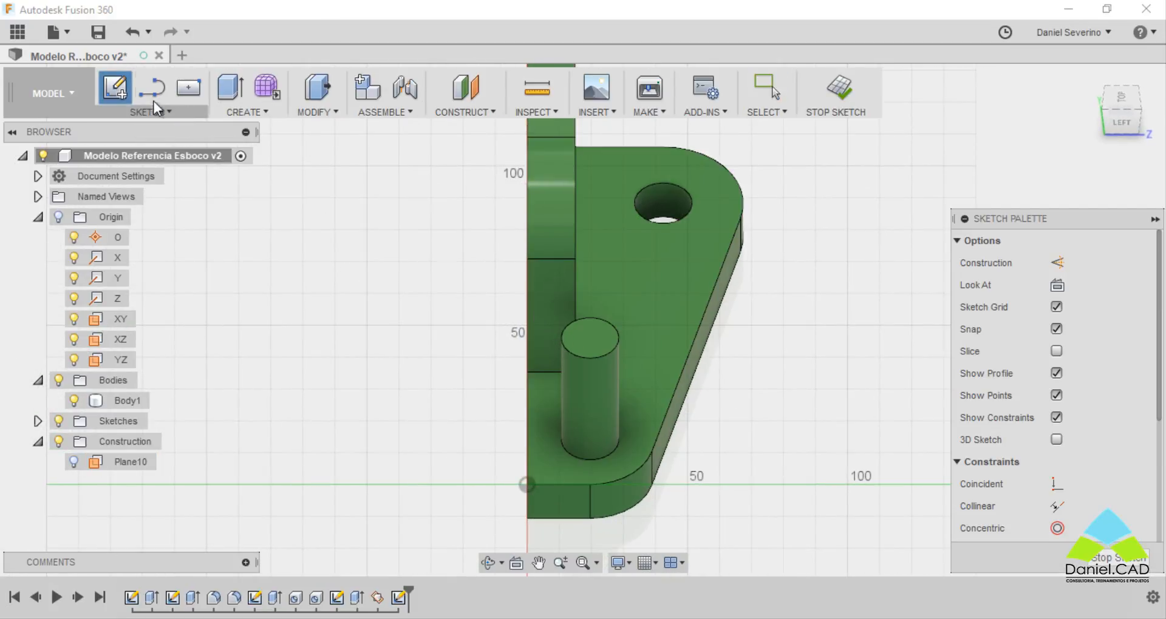
click(544, 317)
click(545, 448)
click(566, 449)
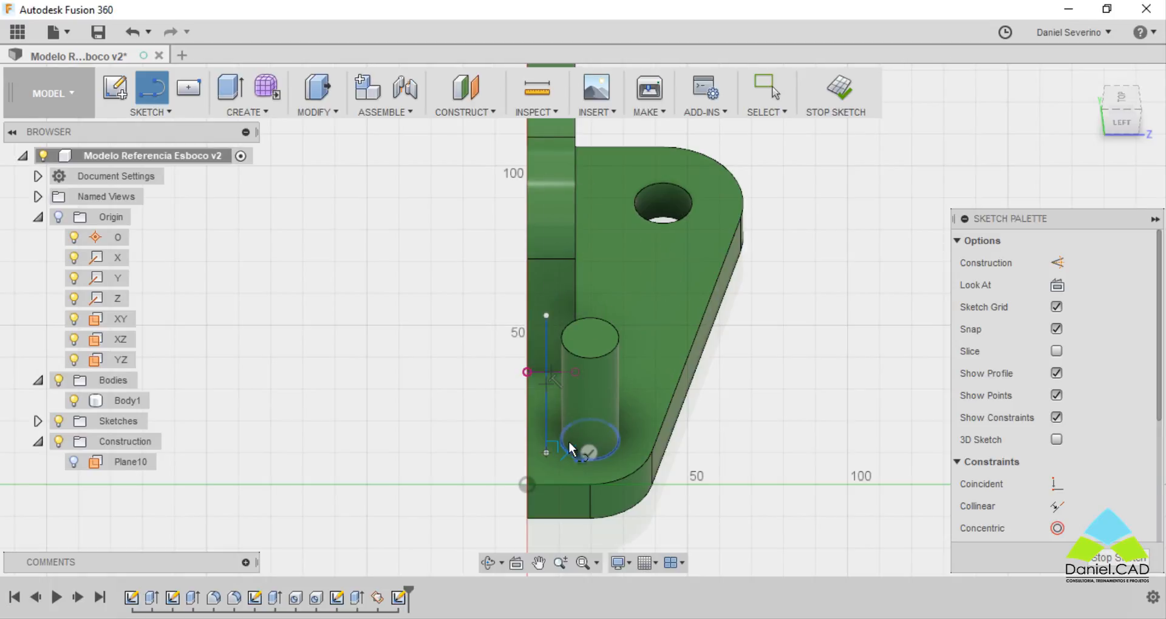
key(Escape)
click(836, 89)
click(414, 247)
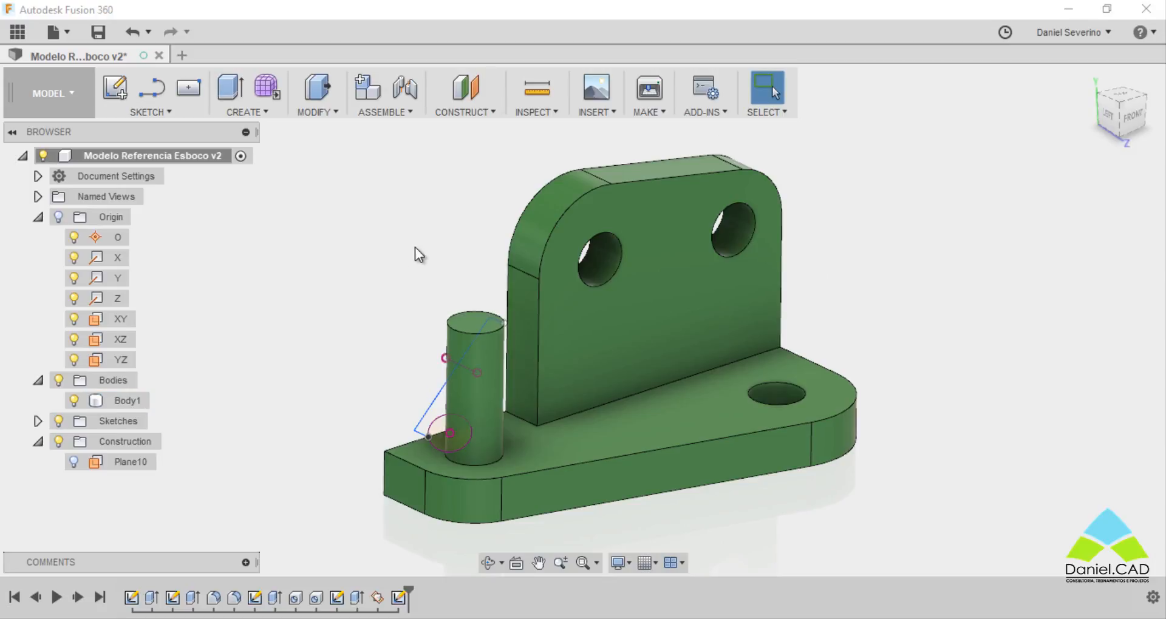
shift+middle_drag(420, 243, 548, 285)
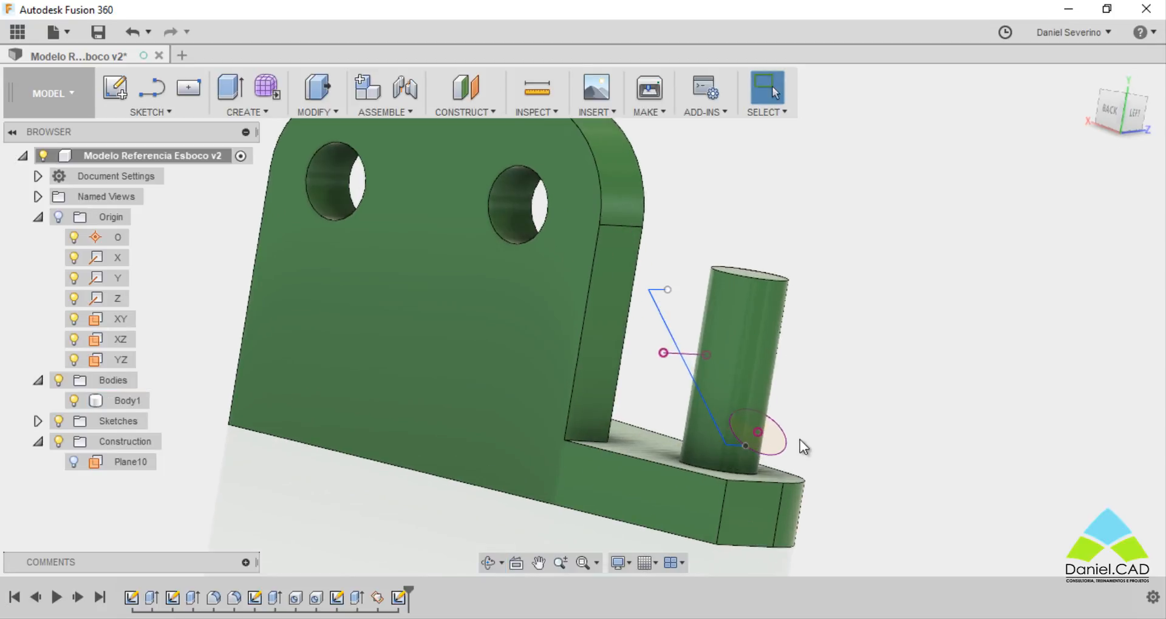
scroll(800, 440, up, 5)
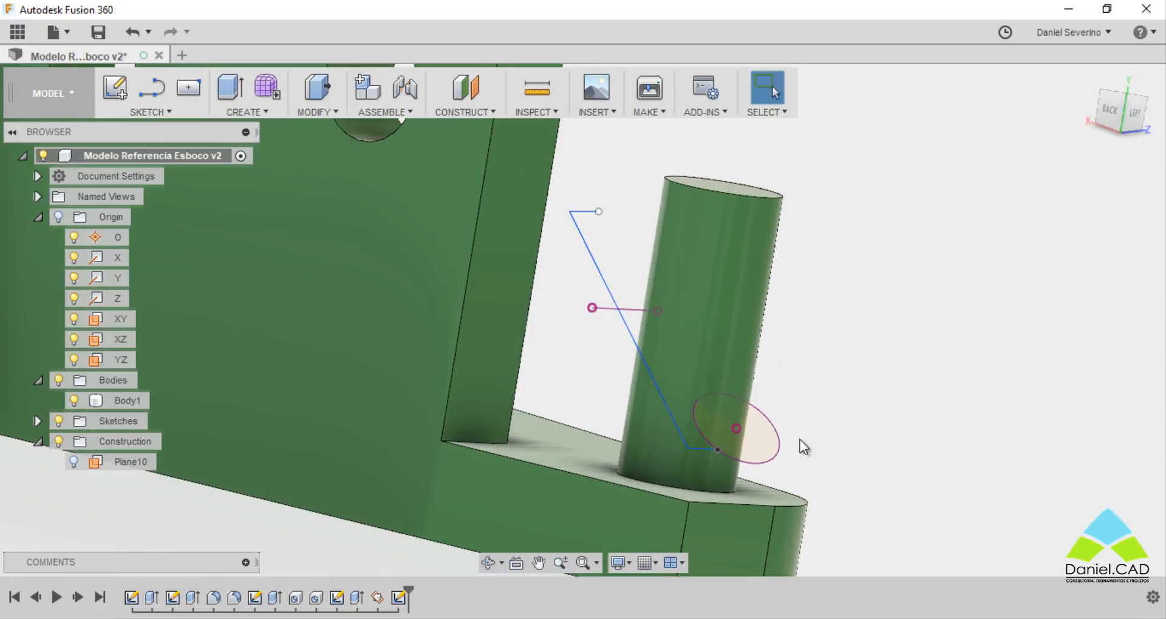
- Undo the line sketch on the inclined plane, keeping only the construction plane
key(ctrl+z)
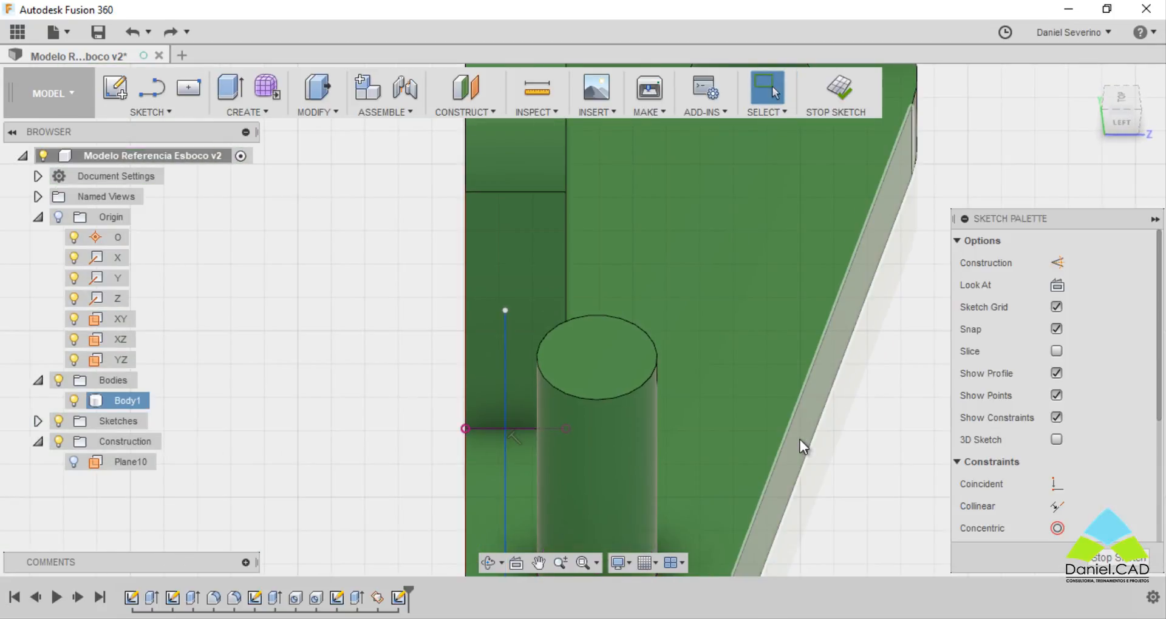
key(ctrl+z)
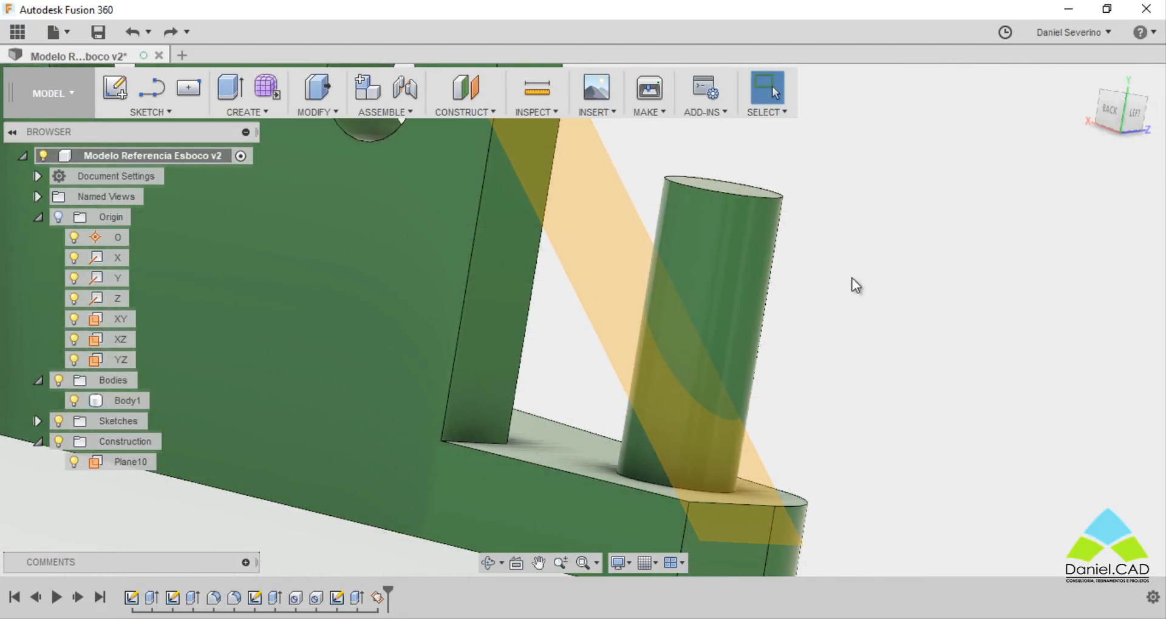
scroll(830, 377, down, 5)
shift+middle_drag(830, 377, 768, 391)
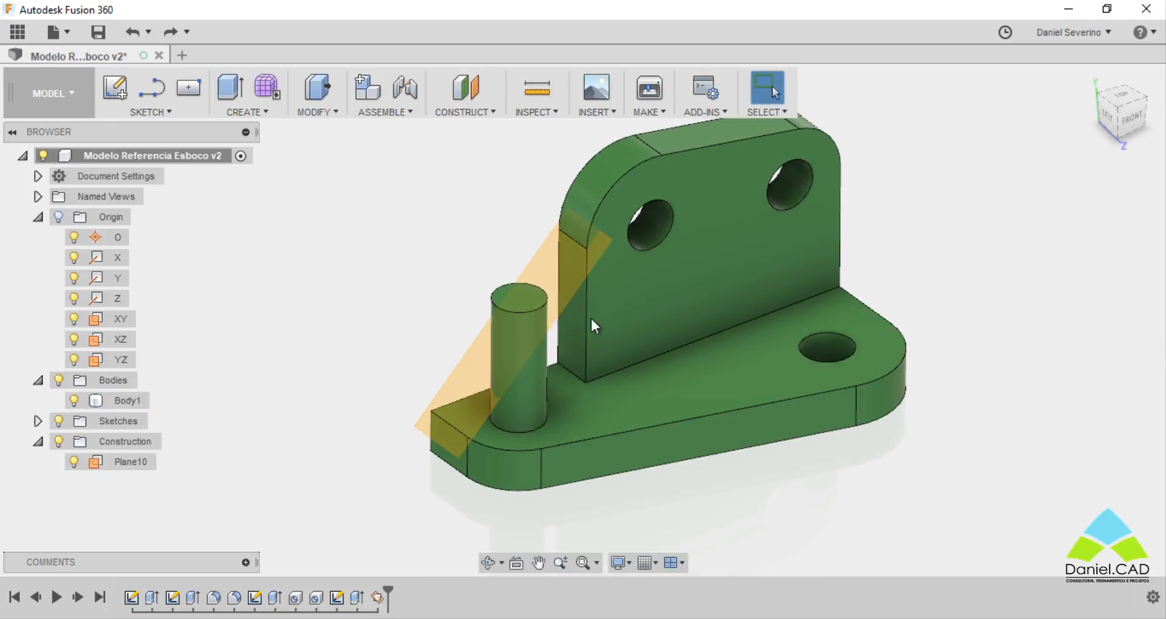
- Create a plane through the two short edges of the upright plate's flat top face
click(486, 114)
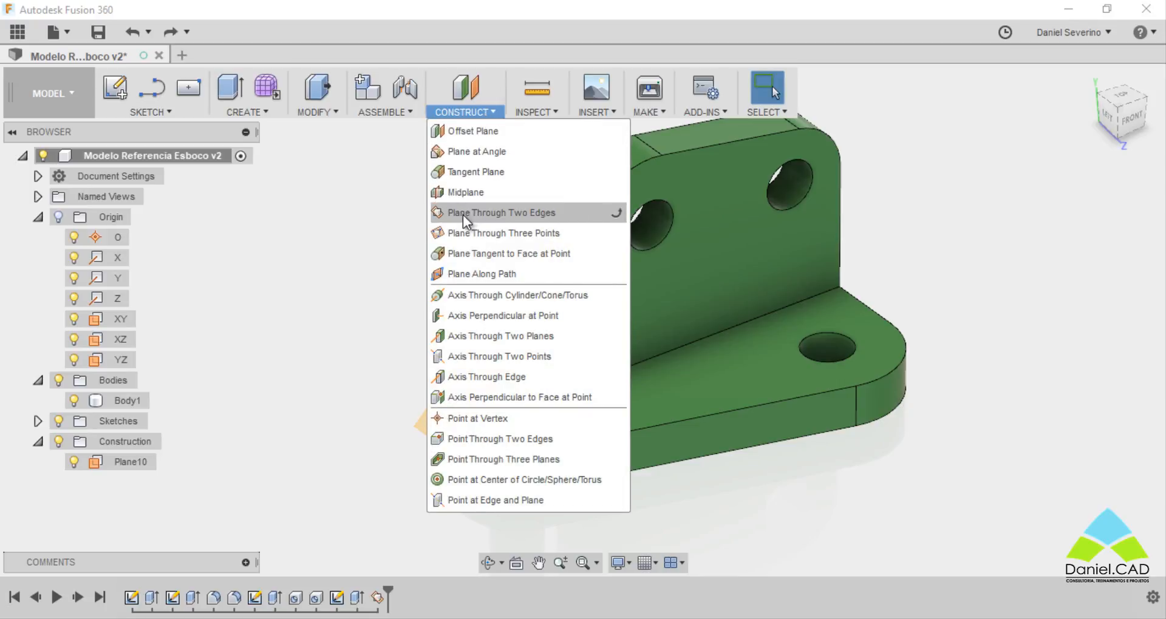
click(507, 215)
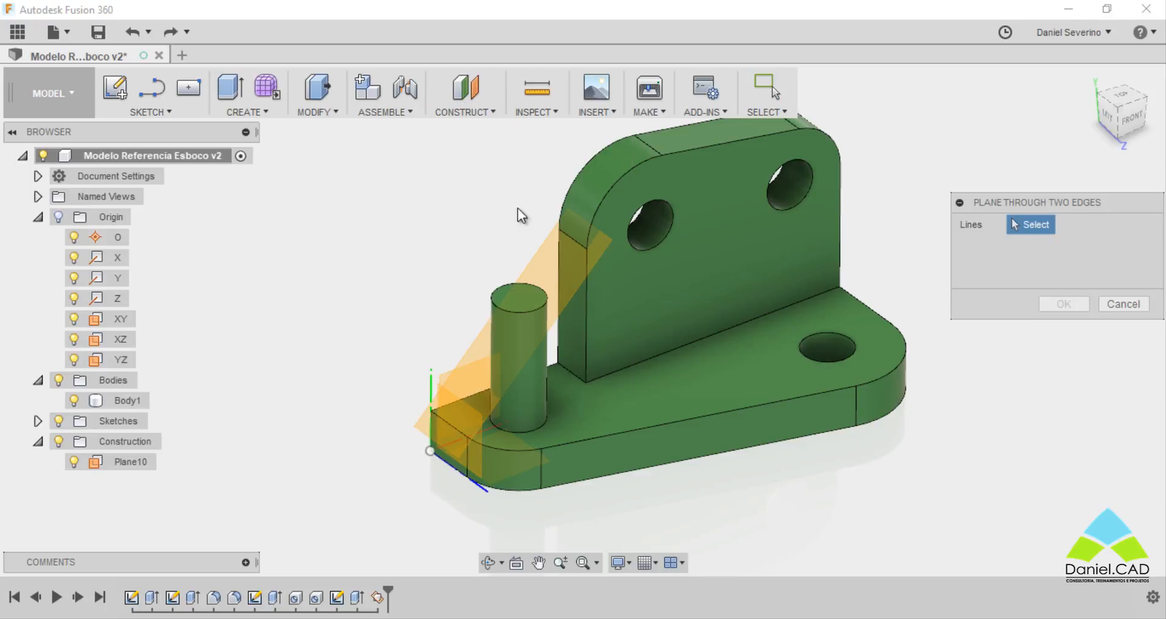
click(648, 148)
middle_drag(648, 148, 528, 294)
click(664, 239)
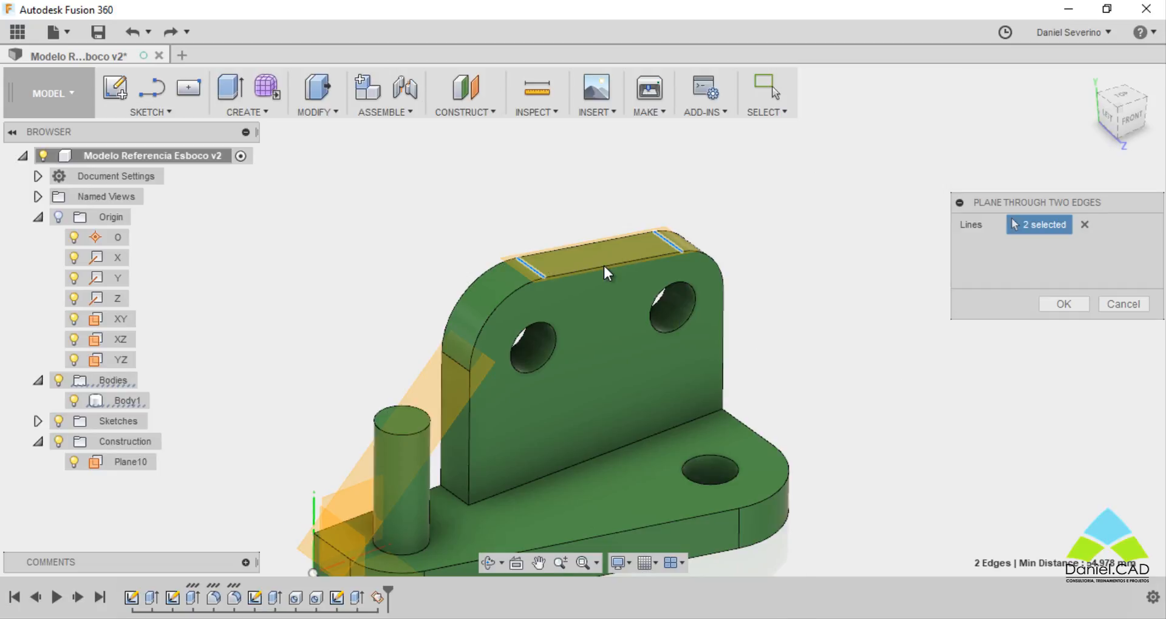
scroll(605, 269, up, 2)
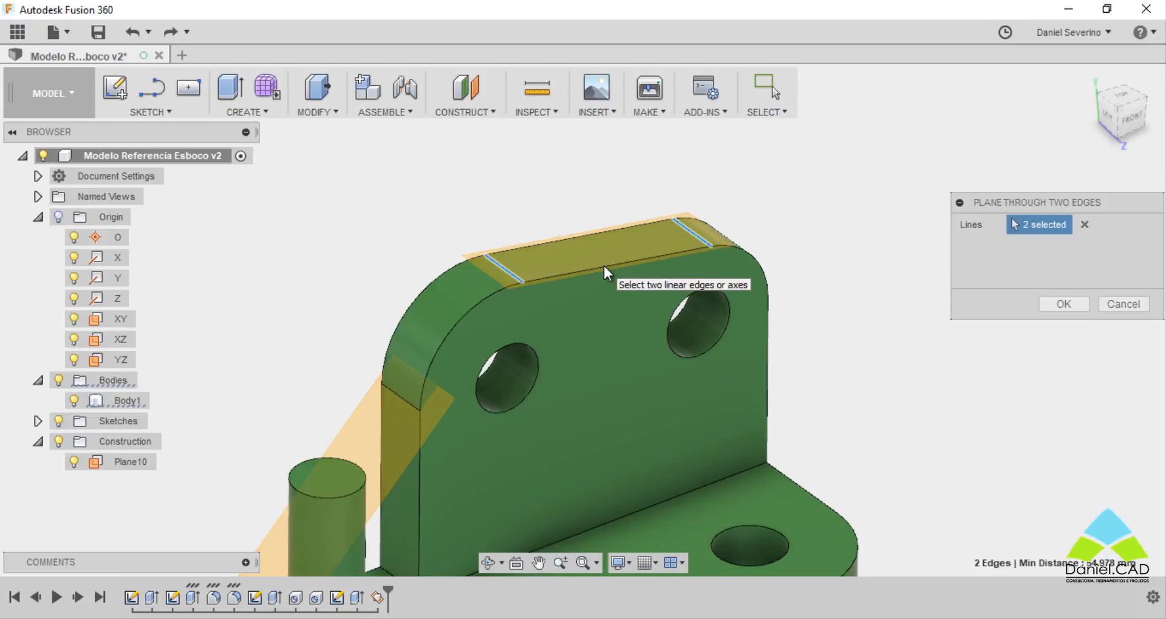
click(1064, 303)
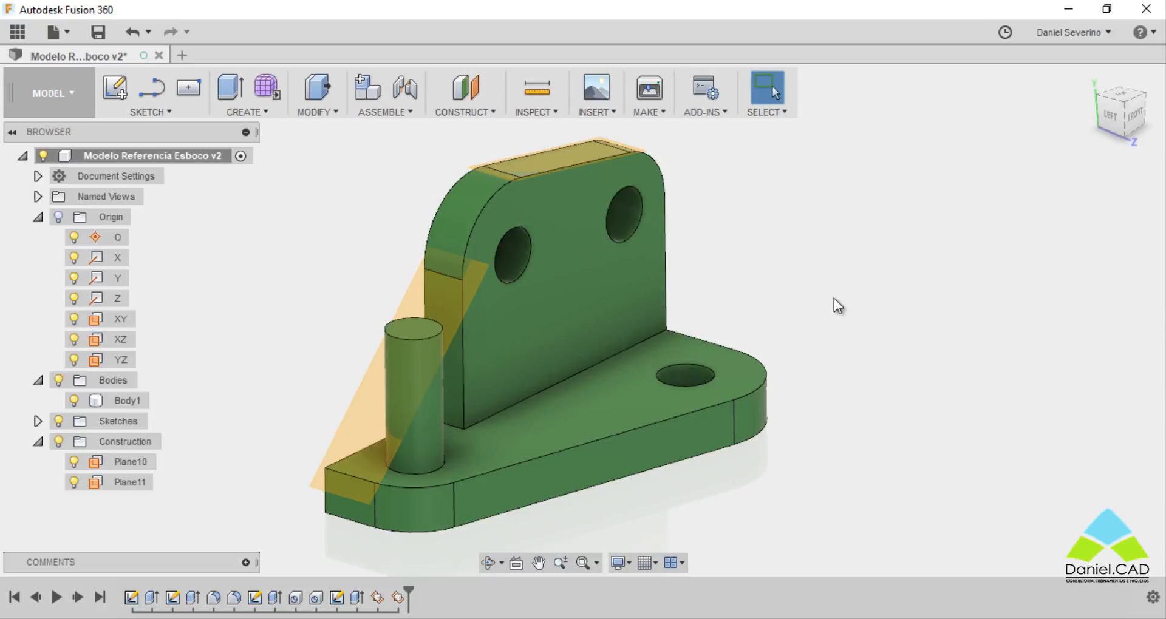
- Try a plane through two edges using the top and bottom edges of the upright plate's front face
click(479, 115)
click(519, 216)
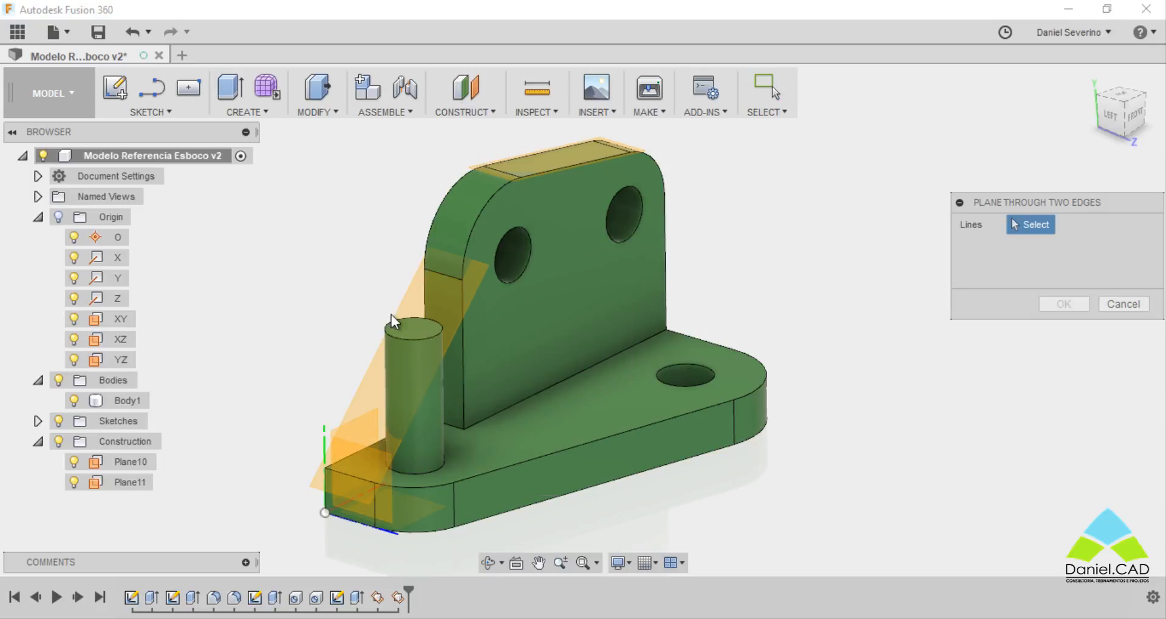
click(569, 169)
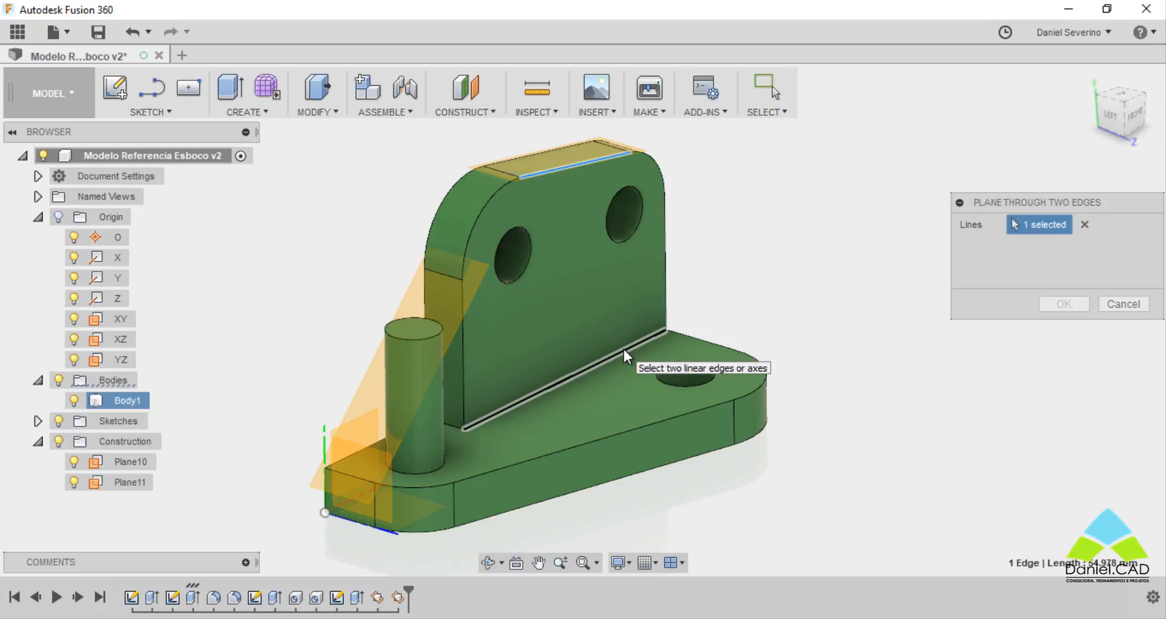
click(606, 360)
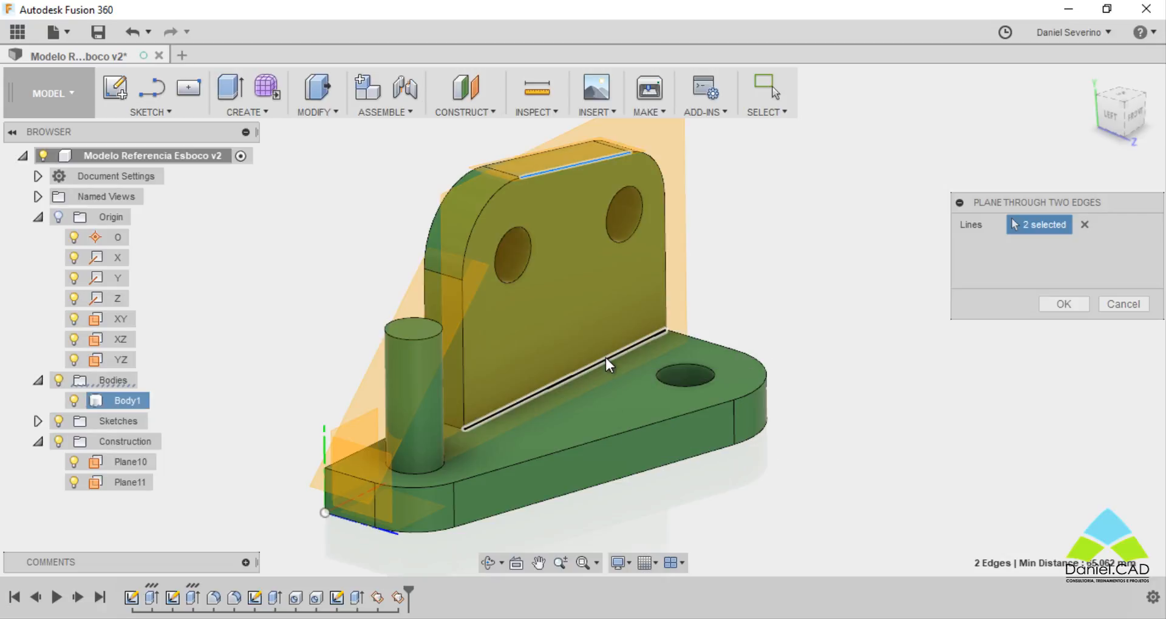
key(Return)
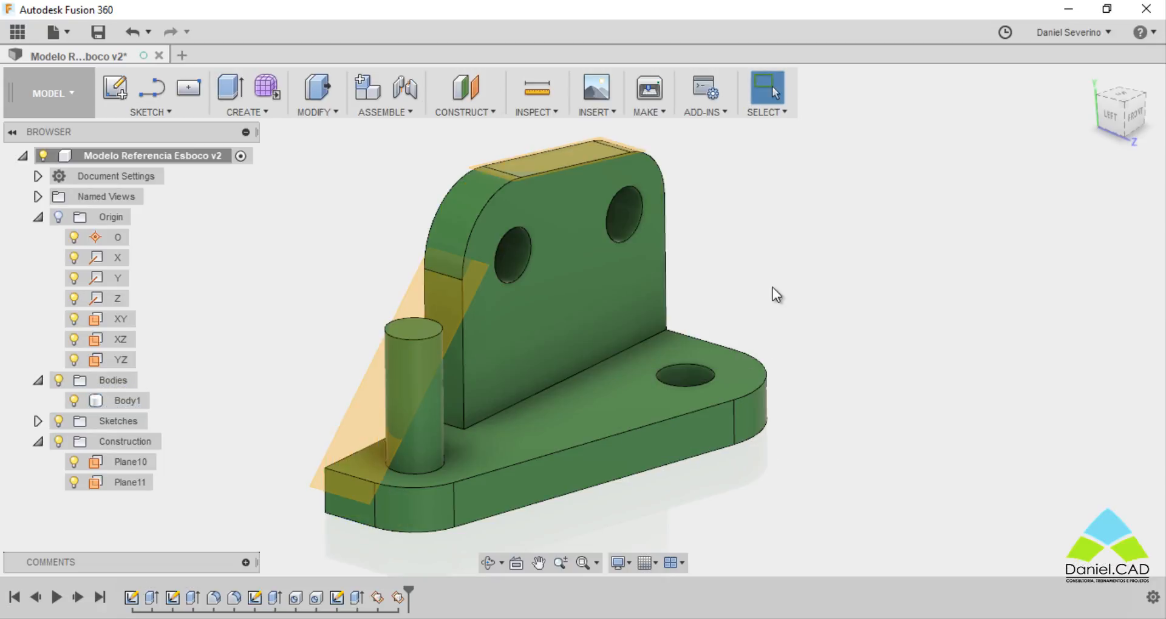
- Try a plane through two edges using the upright plate's top front edge and its vertical front edge farthest from the pin
click(491, 113)
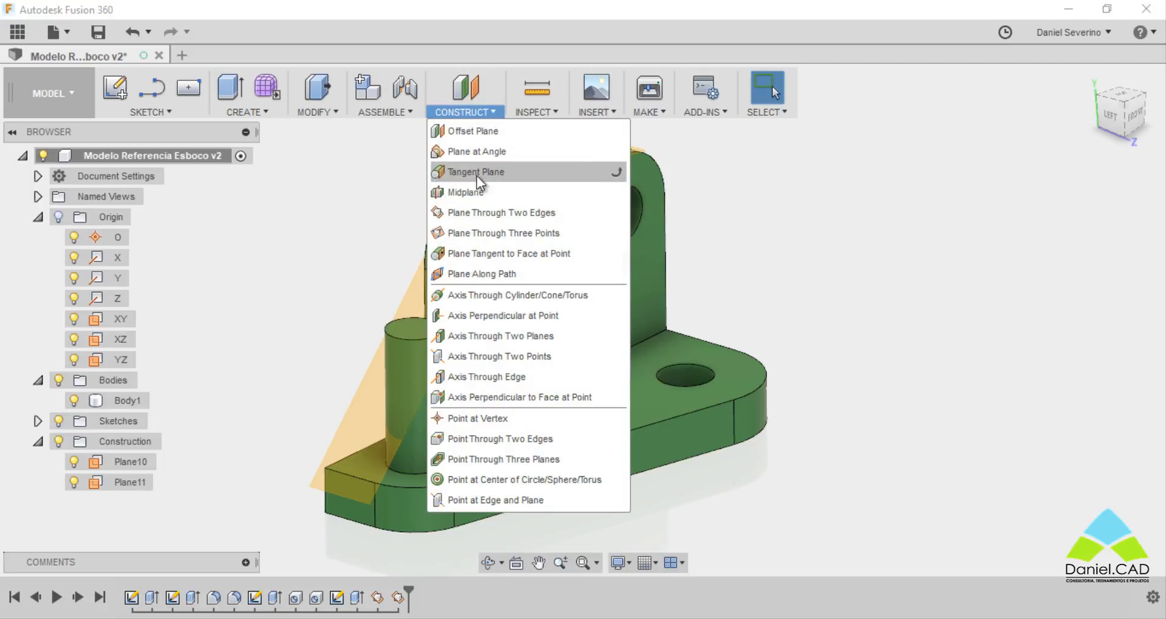
click(471, 212)
click(544, 172)
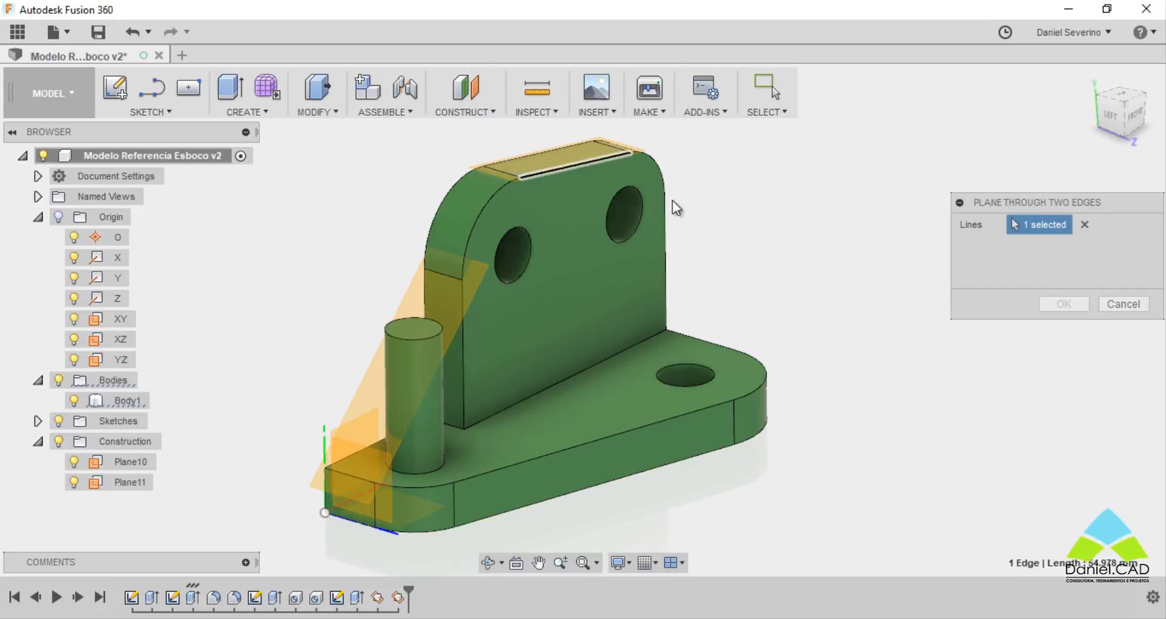
click(666, 219)
mouse_move(666, 219)
shift+middle_down()
mouse_move(590, 351)
mouse_move(656, 261)
mouse_move(677, 340)
mouse_move(668, 298)
mouse_move(653, 310)
mouse_move(603, 229)
mouse_move(680, 220)
shift+middle_up()
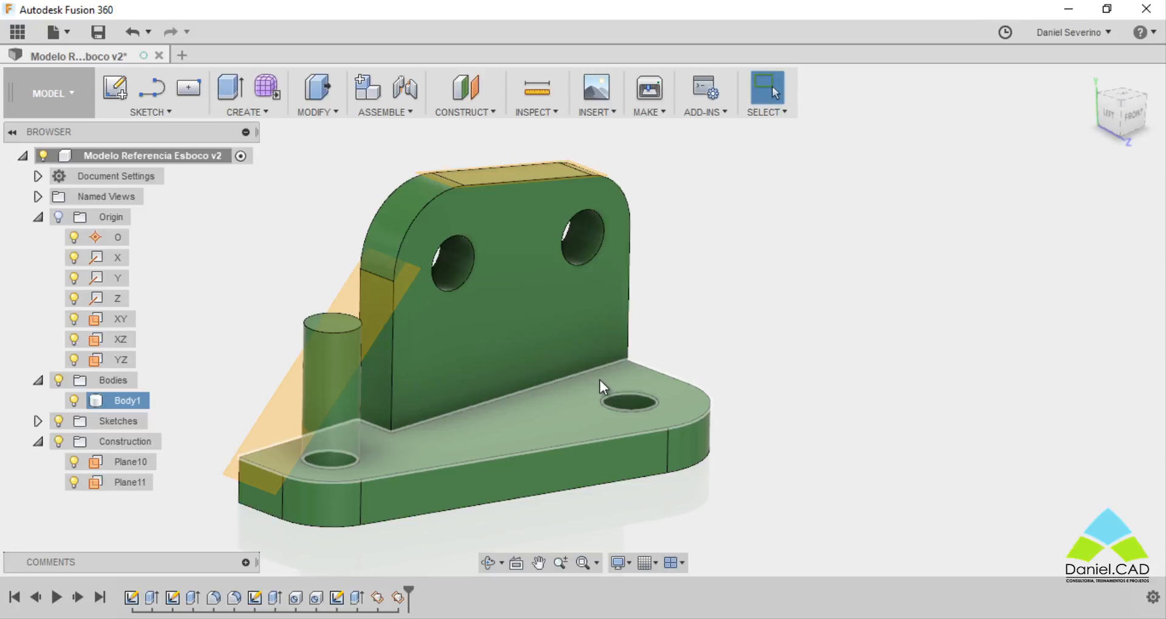
key(Escape)
- Create a plane through three points: the lower ends of the upright plate's two front corner arcs and the base's top front vertex near the hole
middle_drag(599, 380, 676, 371)
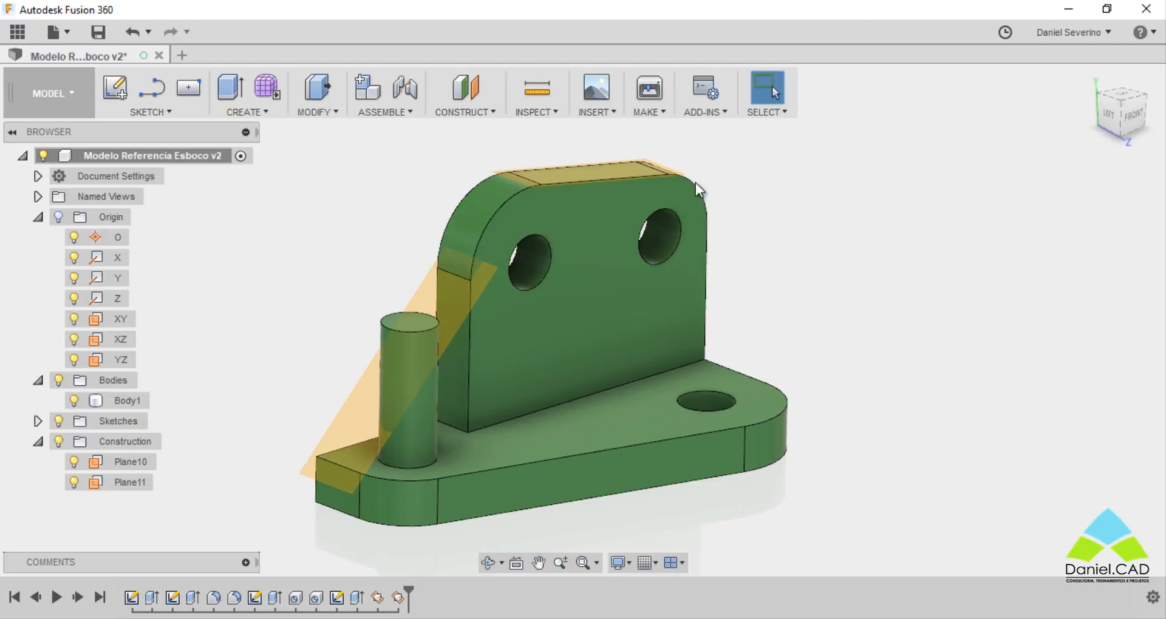
click(483, 114)
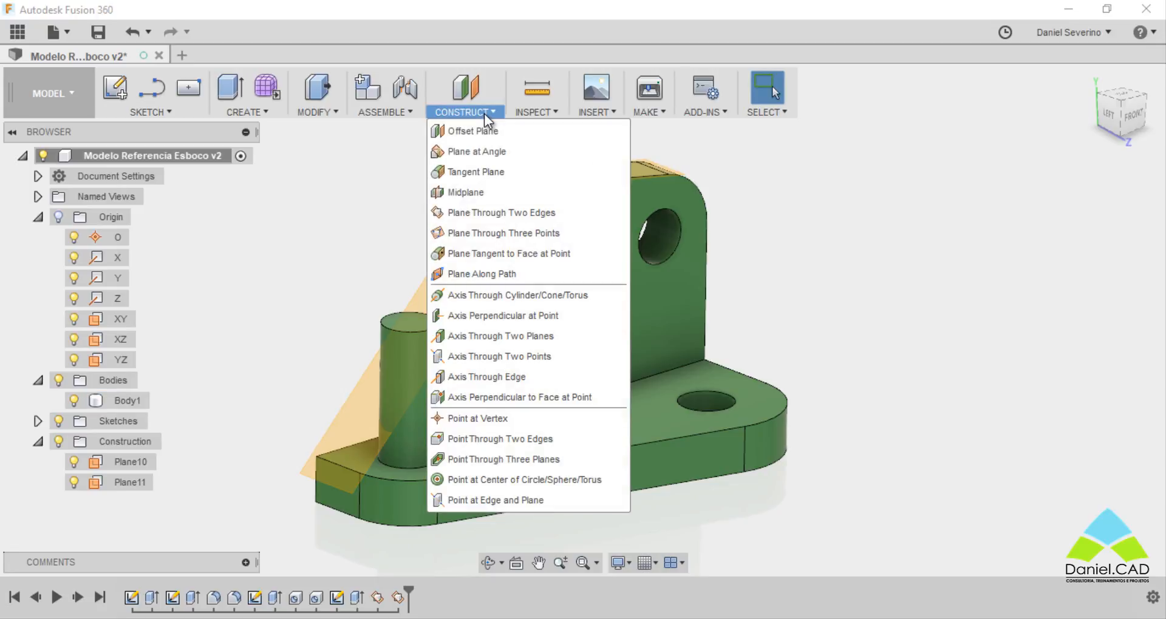
click(498, 232)
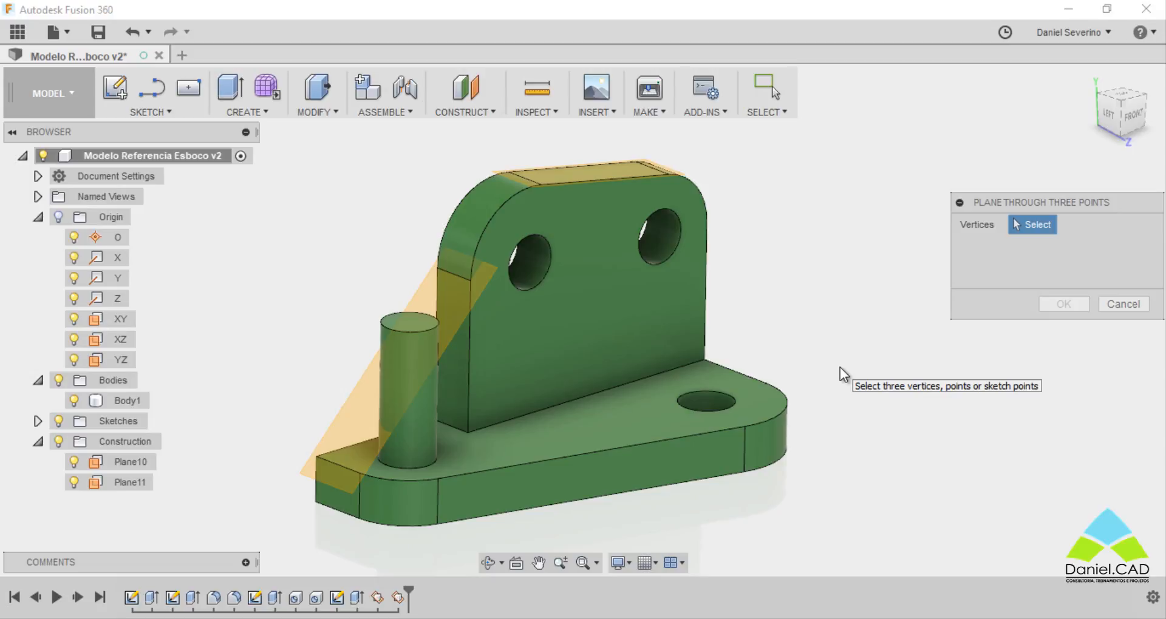
click(469, 279)
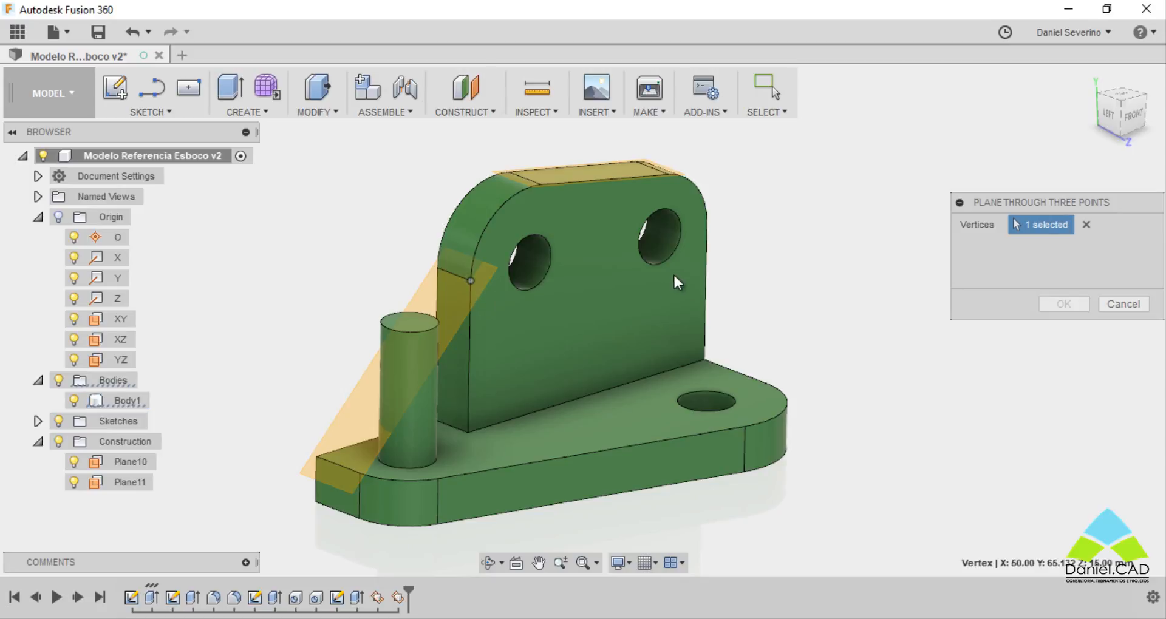
click(706, 223)
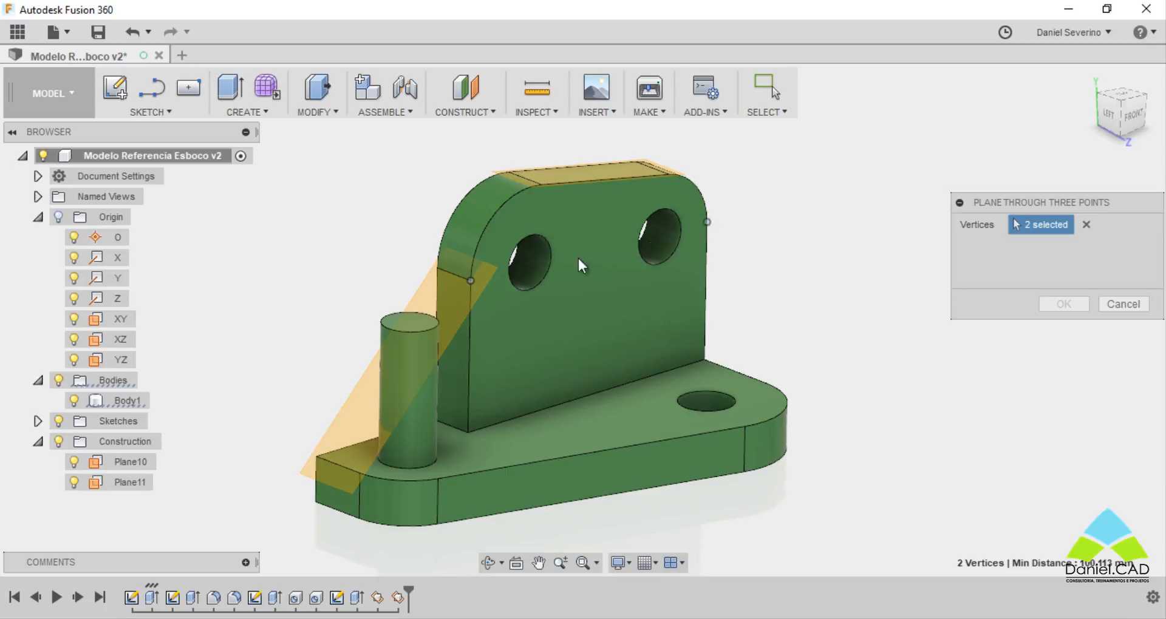
click(744, 427)
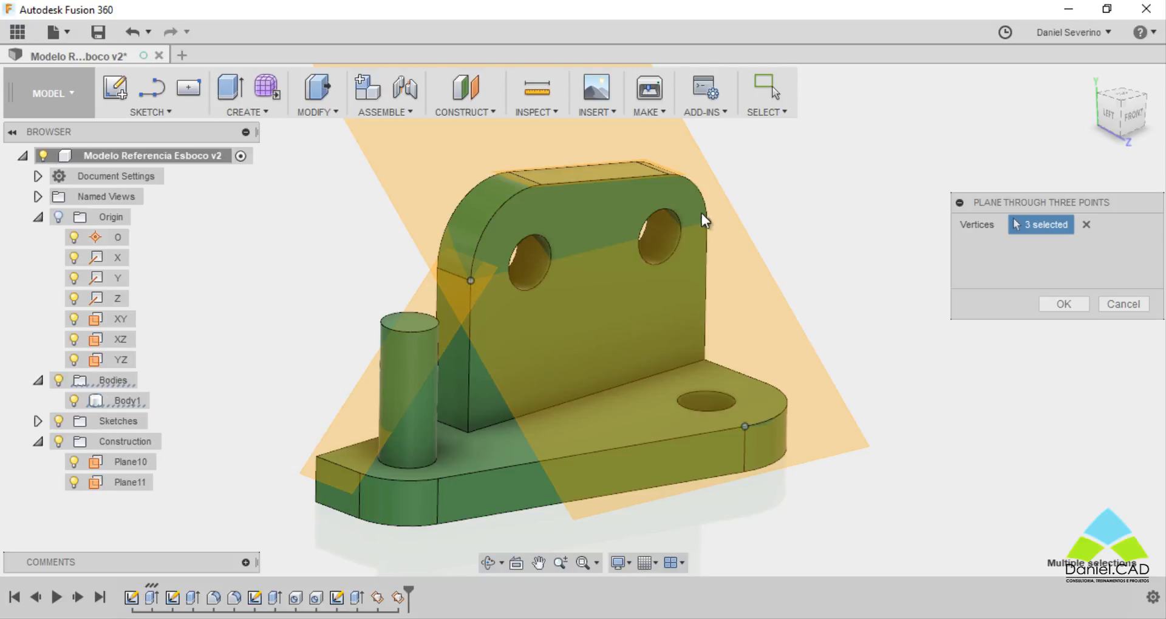
shift+middle_drag(630, 378, 903, 260)
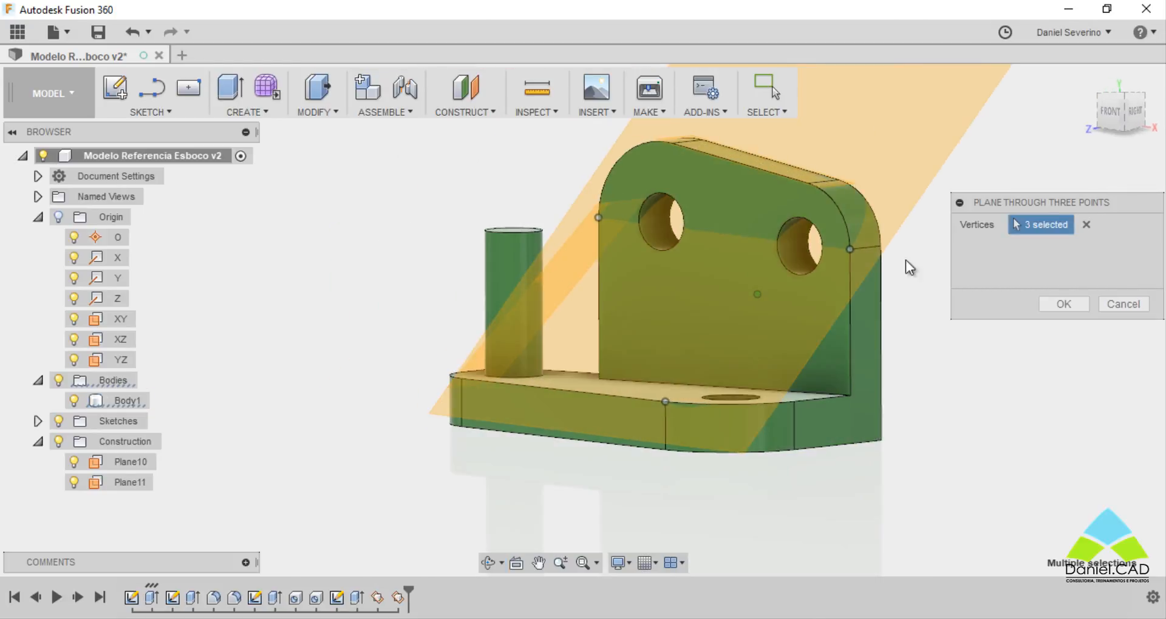
click(1132, 118)
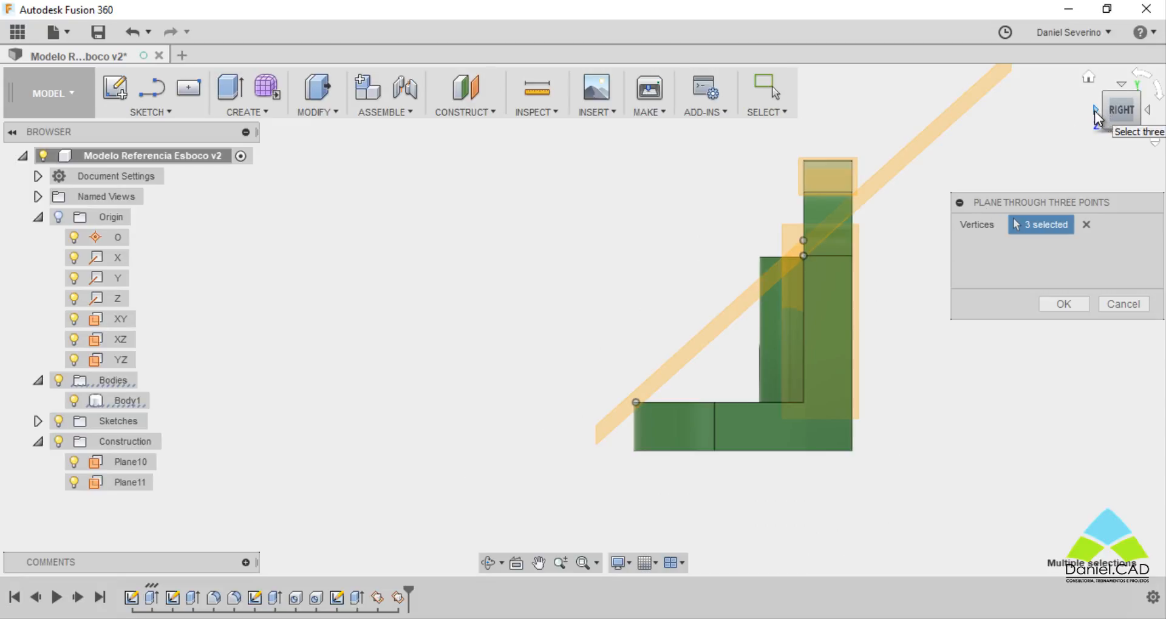
click(1096, 110)
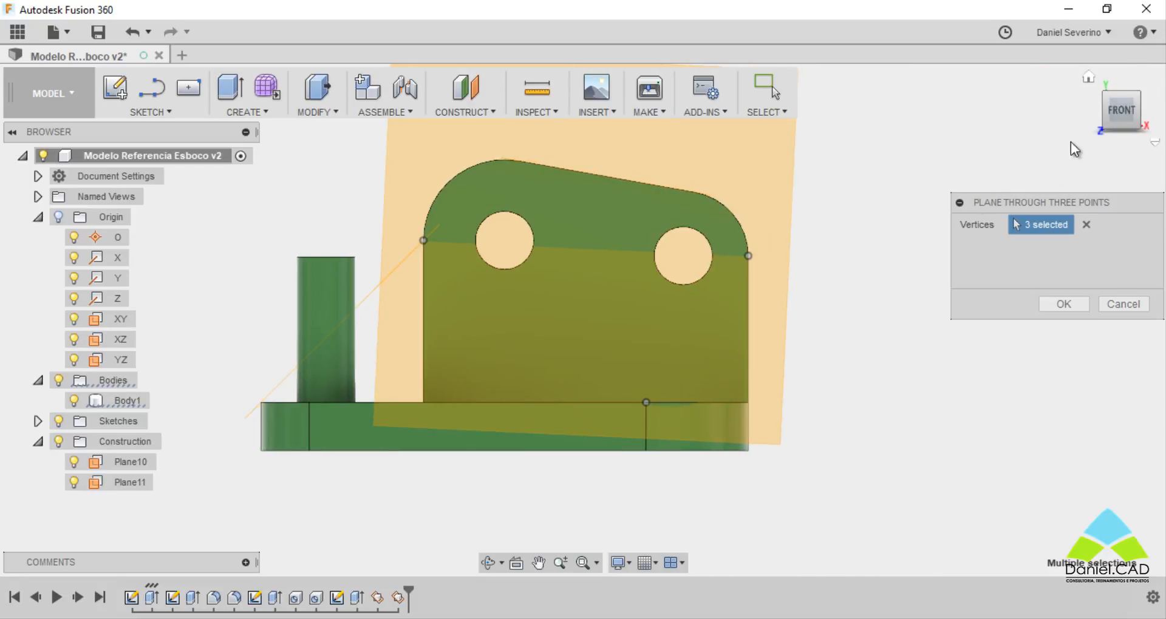
middle_drag(858, 282, 882, 347)
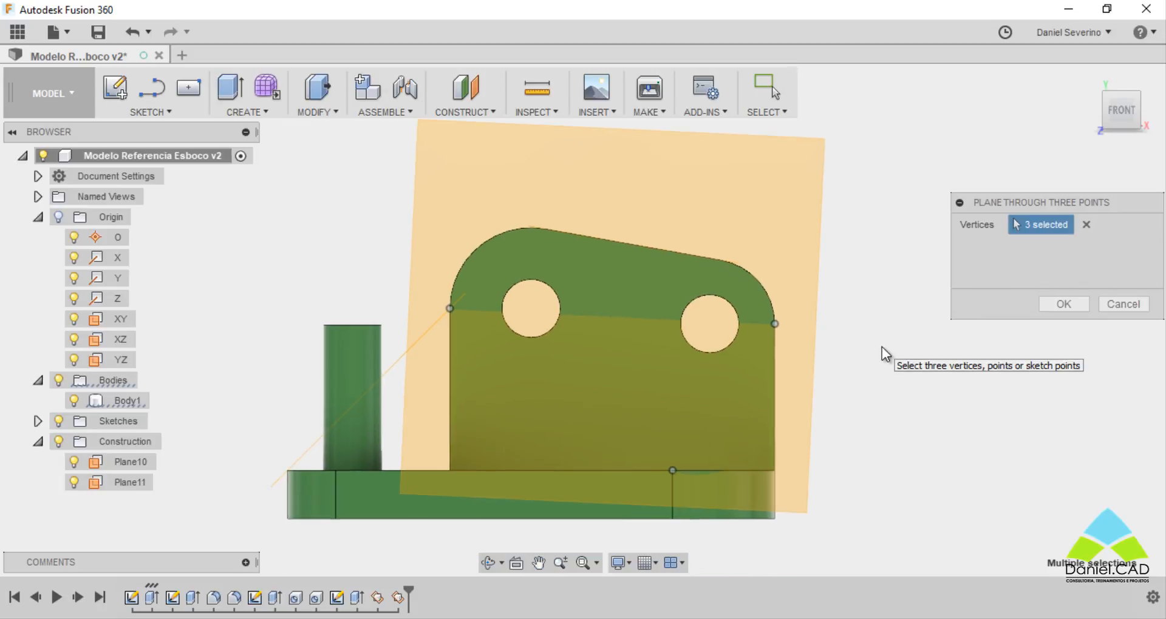
shift+middle_drag(882, 347, 840, 394)
middle_drag(685, 462, 685, 416)
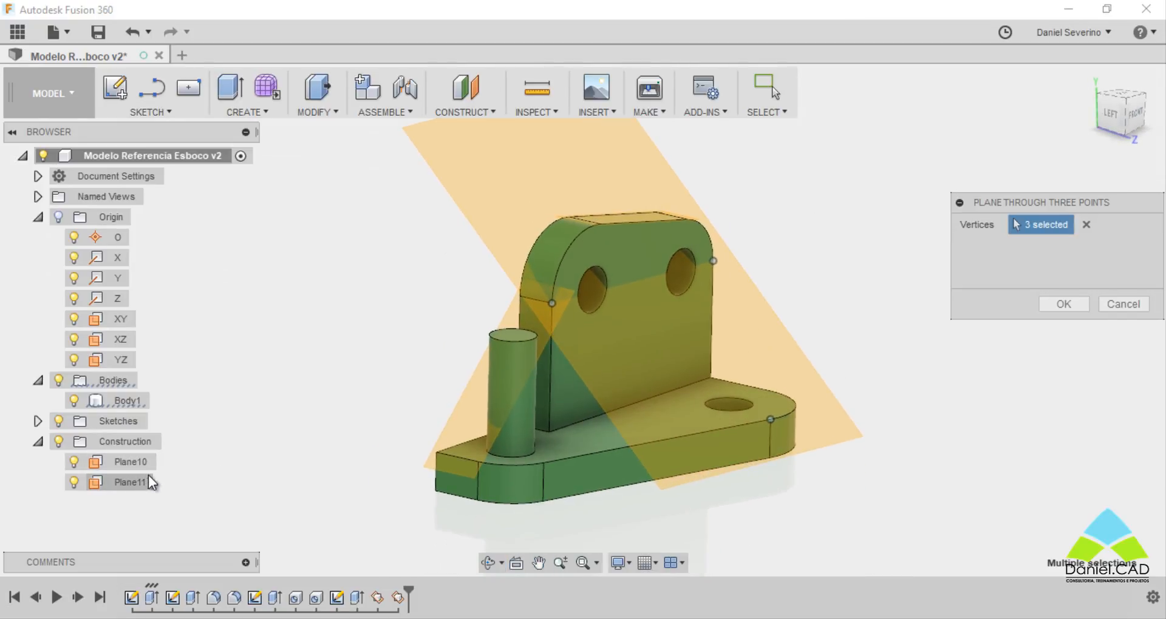
click(1063, 304)
- Delete all three construction planes, Plane10 through Plane12
click(116, 464)
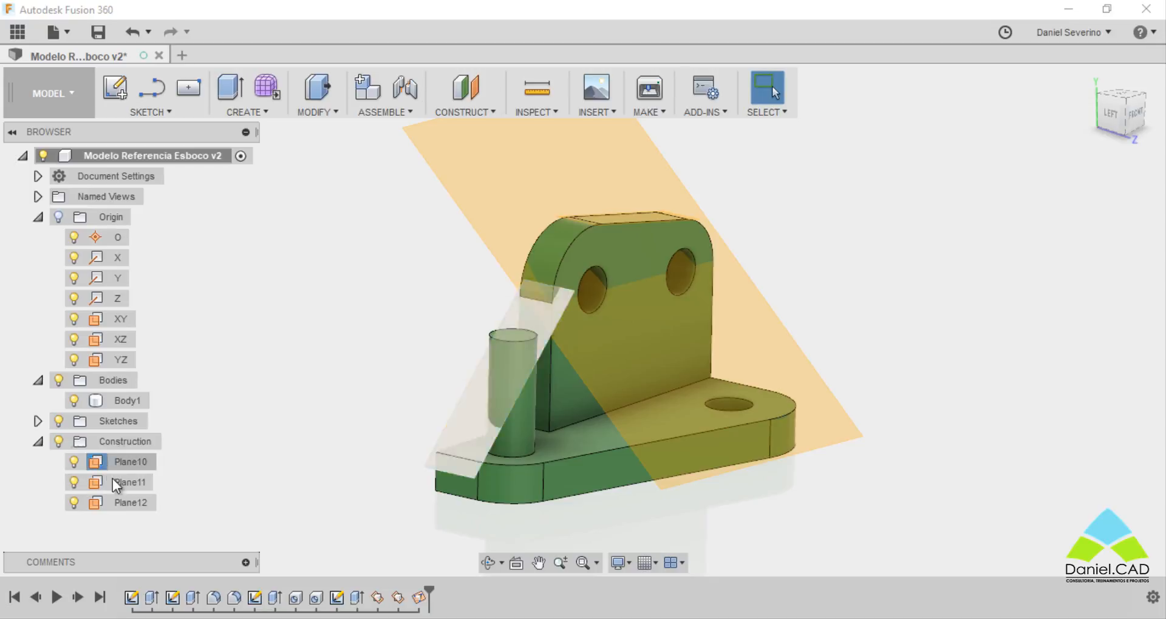
shift+click(131, 503)
key(Delete)
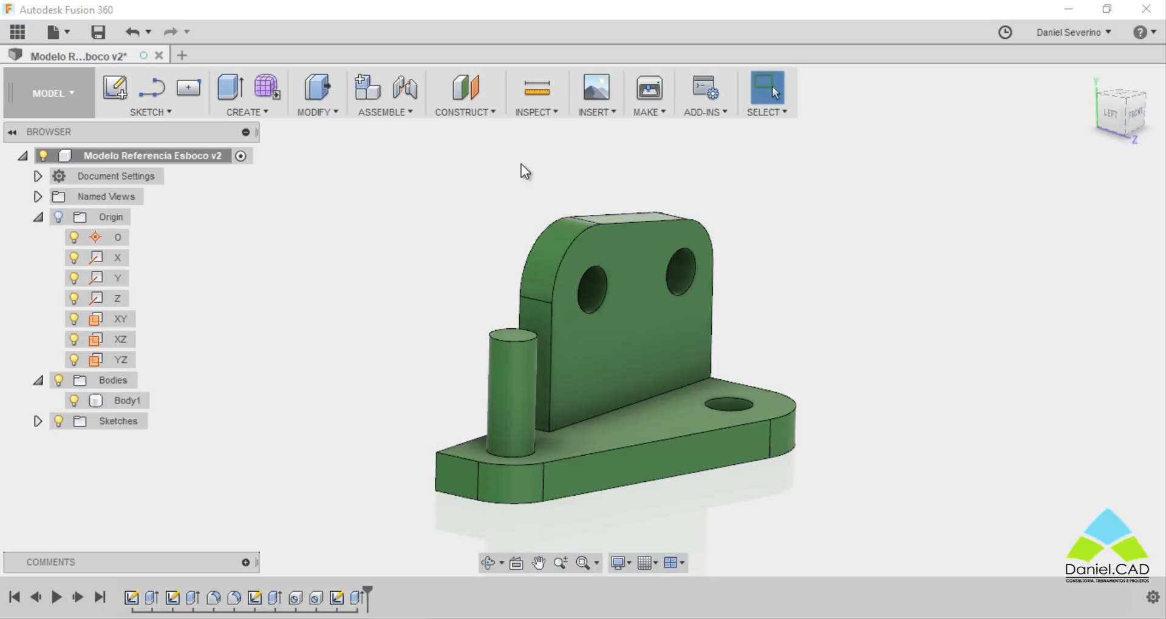
- Try a plane through three points using the pin's top rim vertex and two top vertices of the base plate beside the pin
click(487, 113)
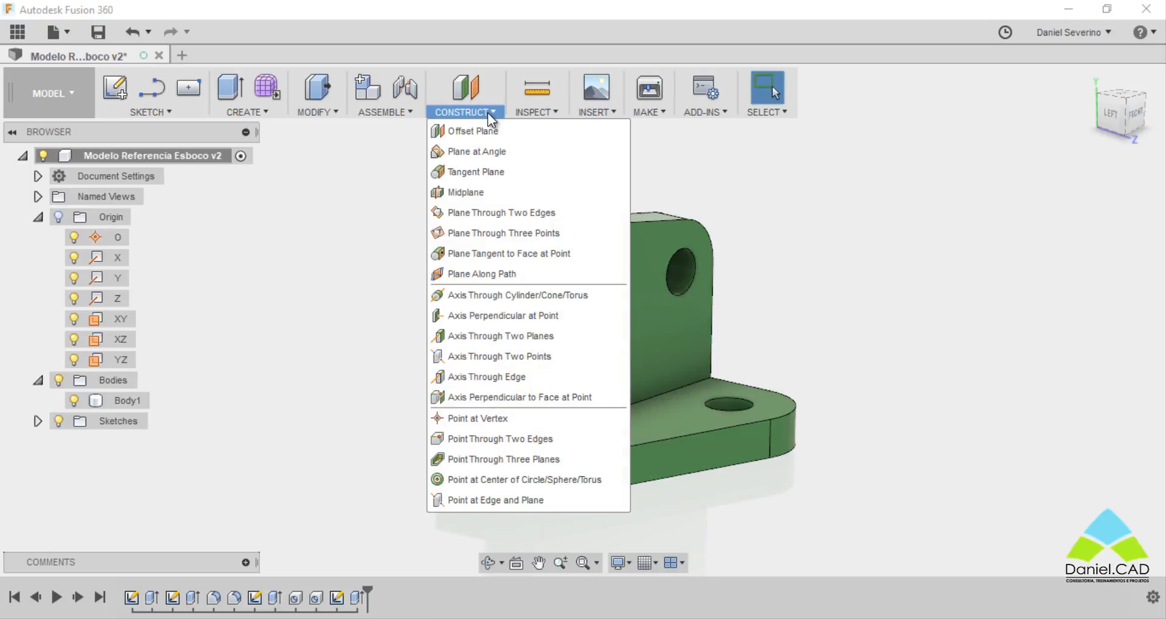
click(490, 233)
shift+middle_drag(492, 304, 446, 327)
click(436, 327)
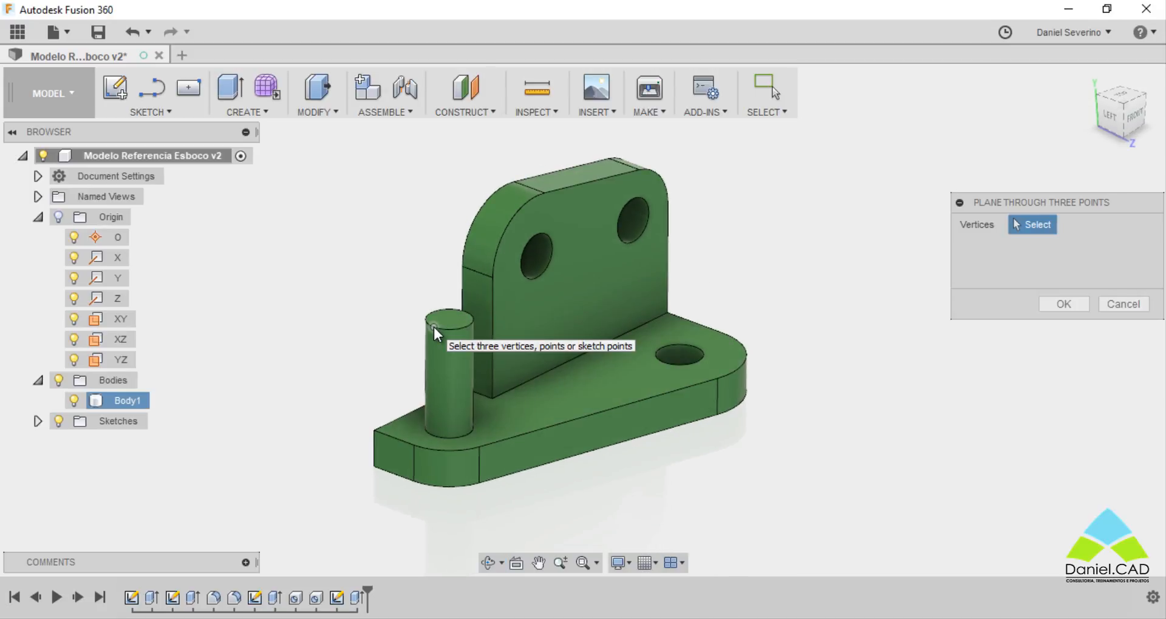
click(432, 326)
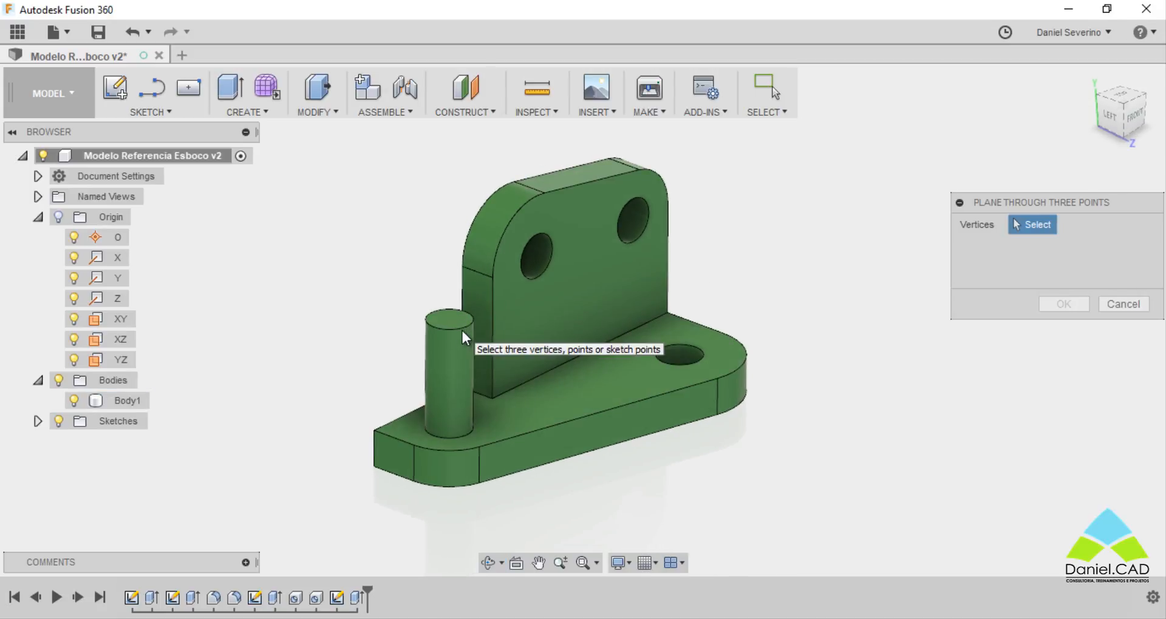
scroll(461, 328, up, 2)
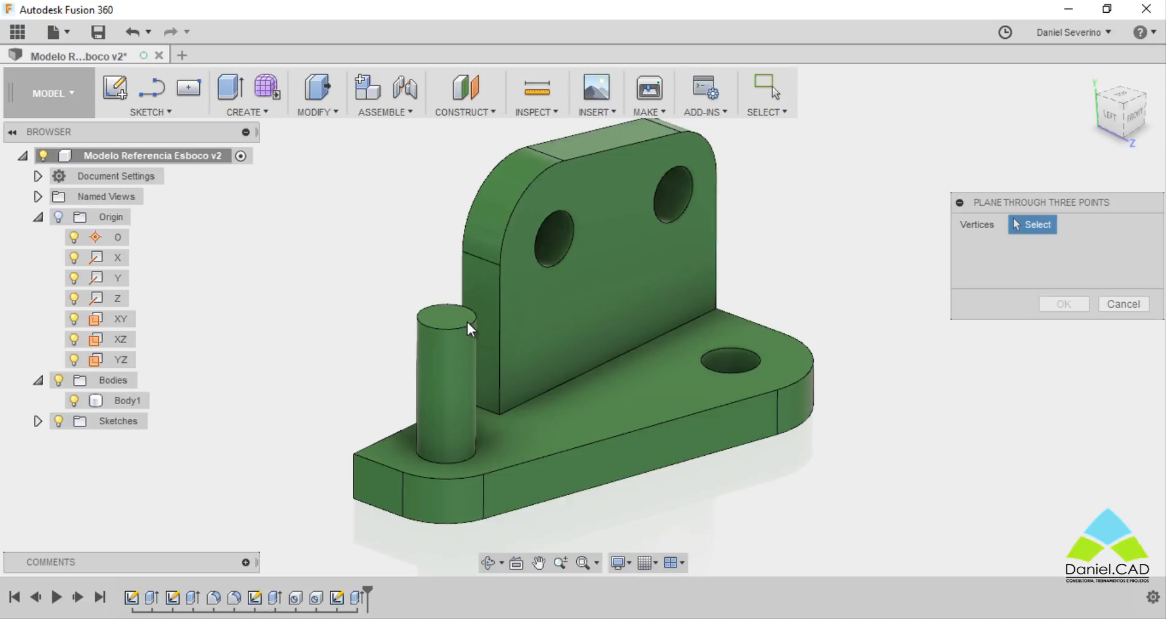
click(428, 326)
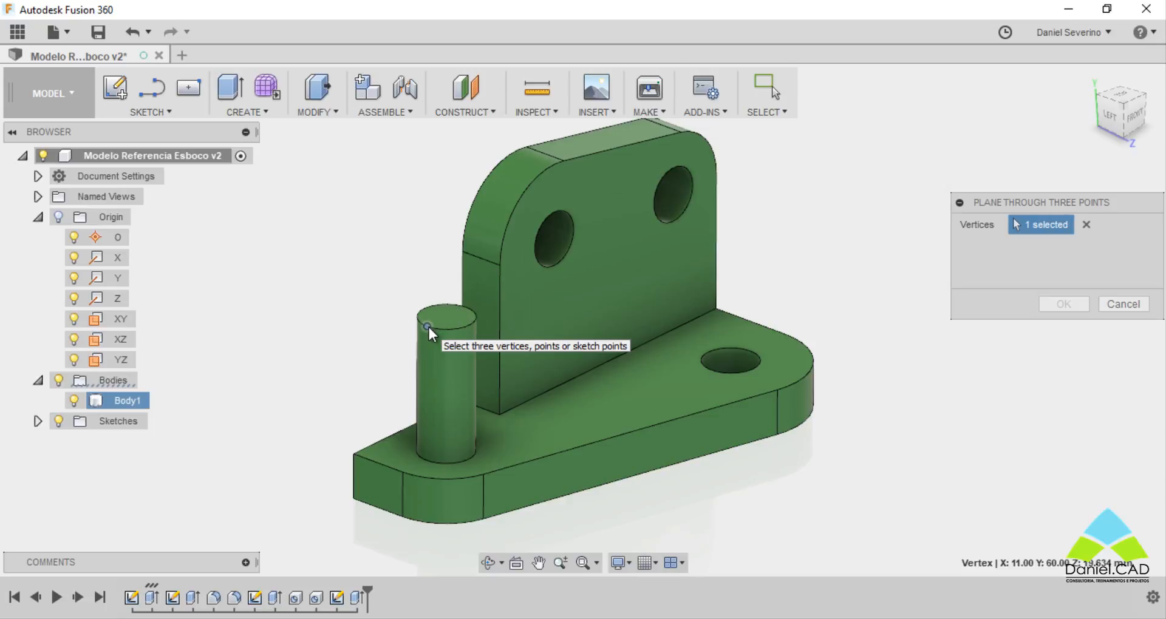
click(354, 453)
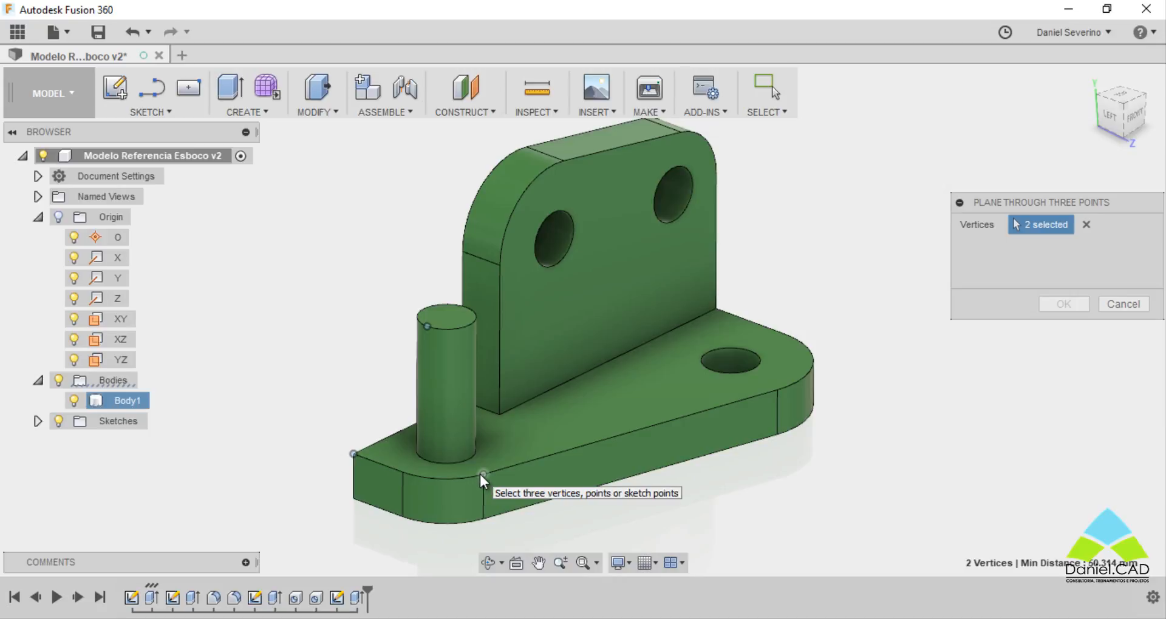
click(482, 475)
shift+middle_drag(513, 475, 577, 359)
scroll(433, 356, down, 3)
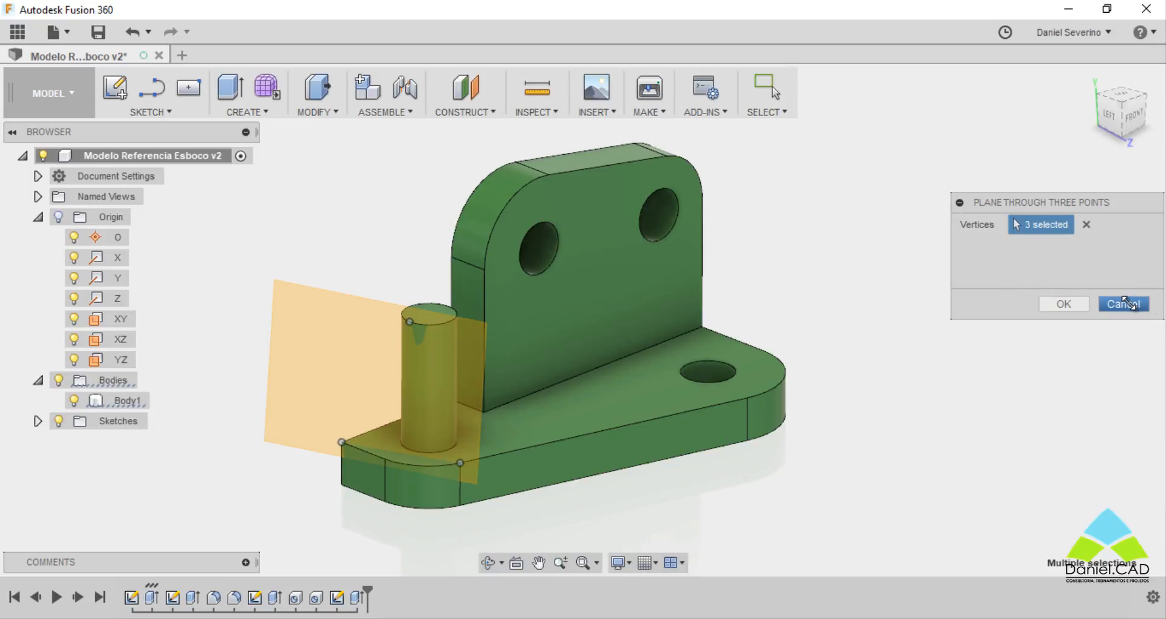
key(Escape)
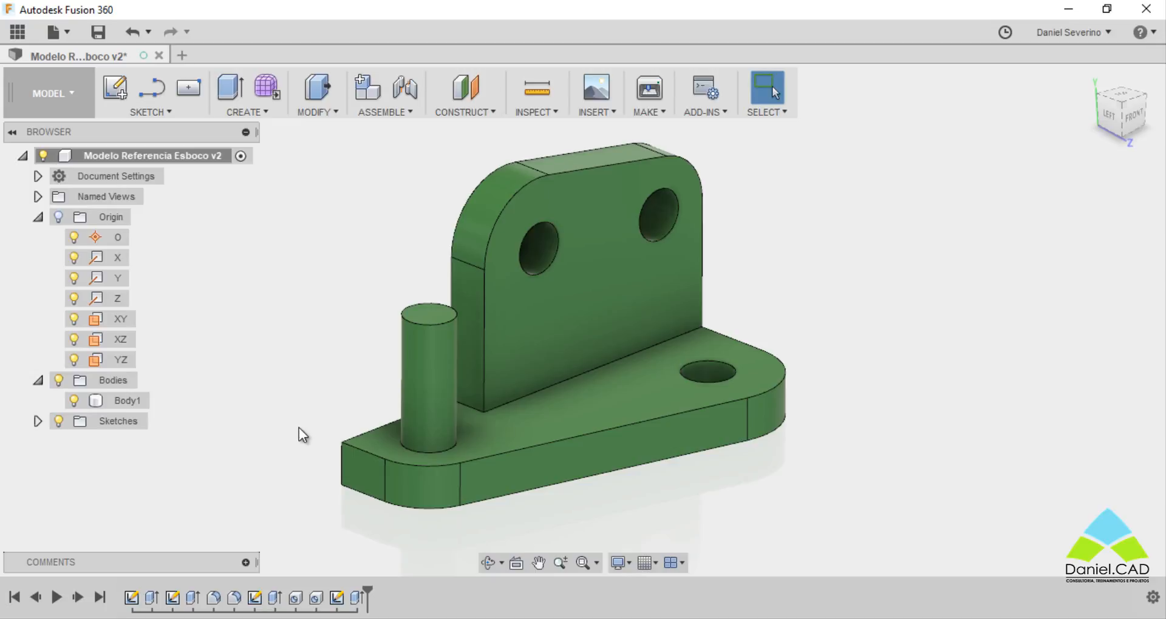
- Create a plane tangent to the pin's cylindrical face at the vertex on its top rim
click(465, 111)
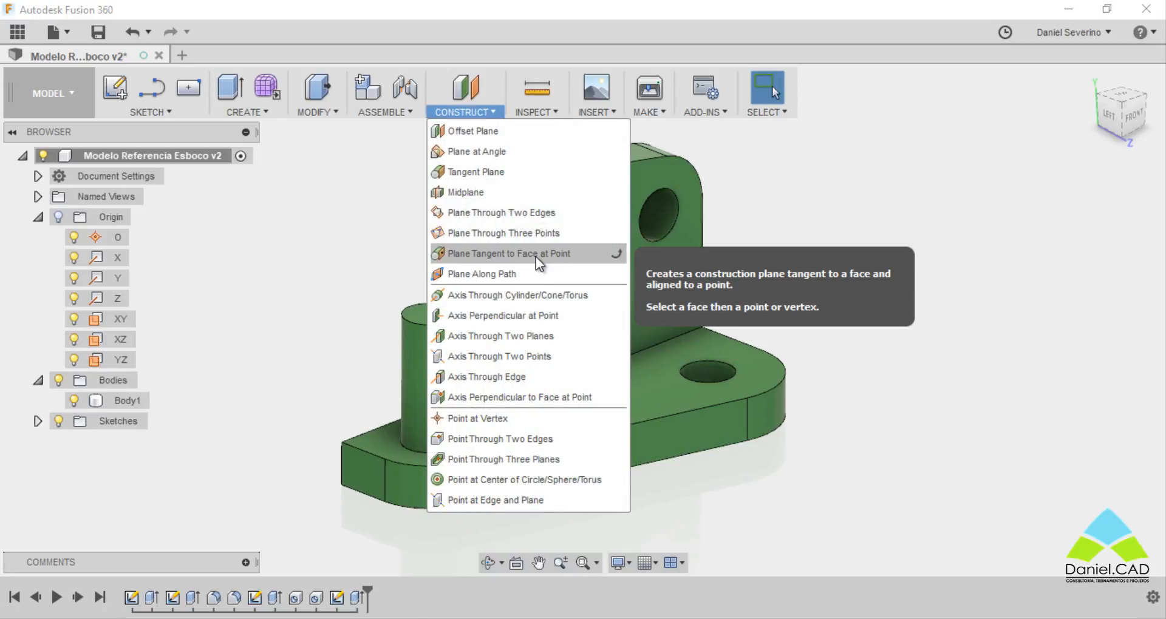
click(536, 256)
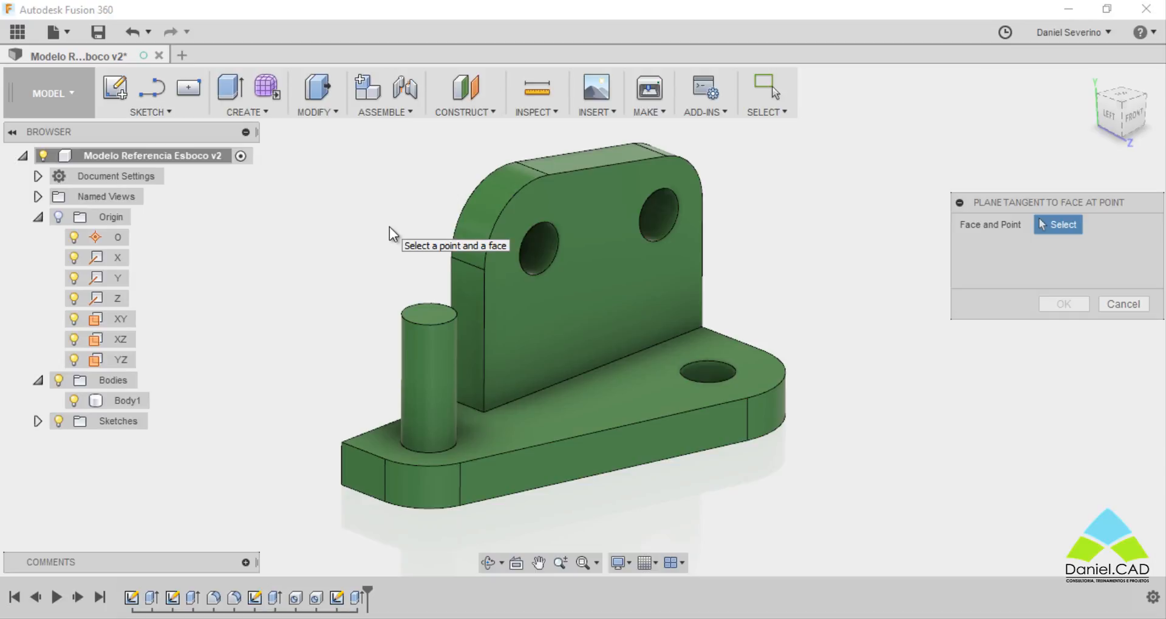
click(419, 348)
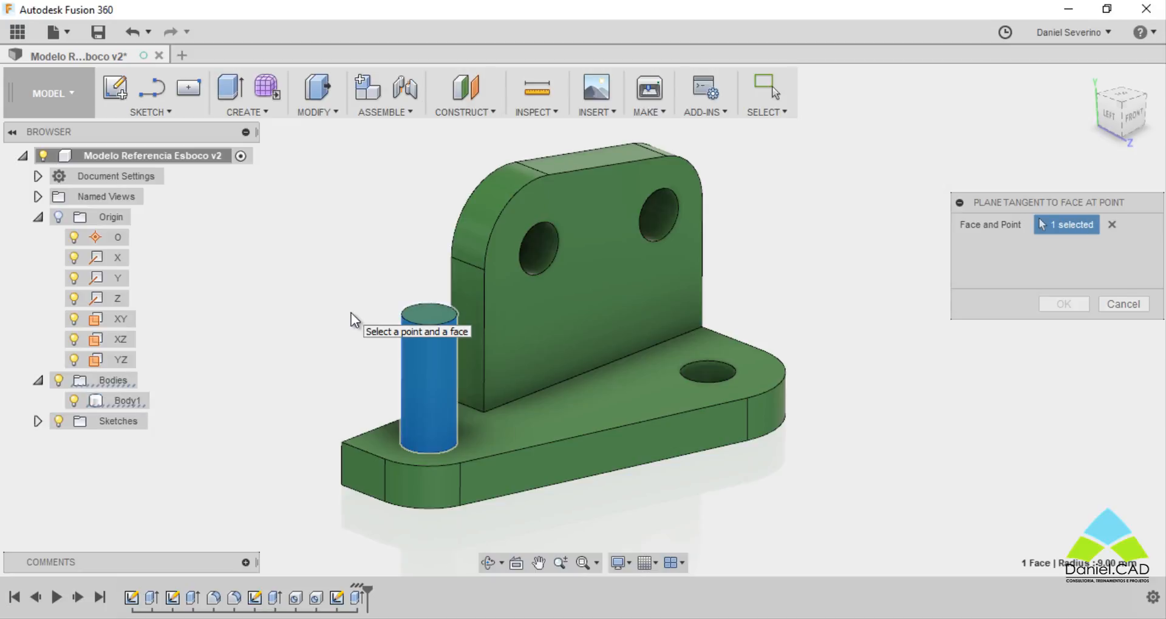
scroll(362, 339, up, 2)
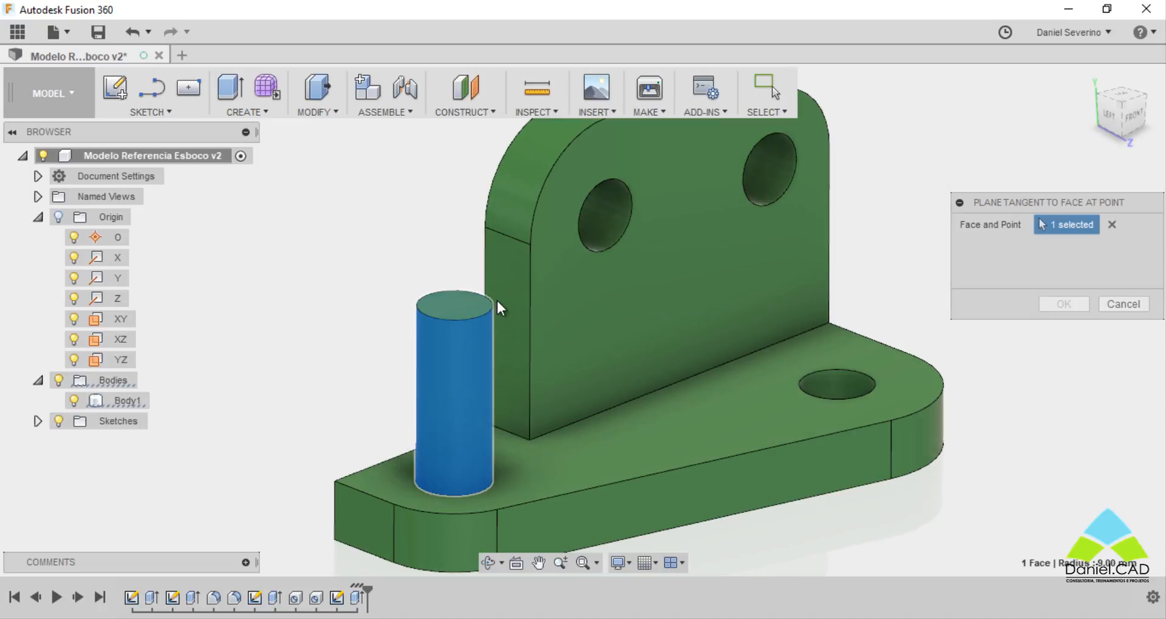
click(425, 319)
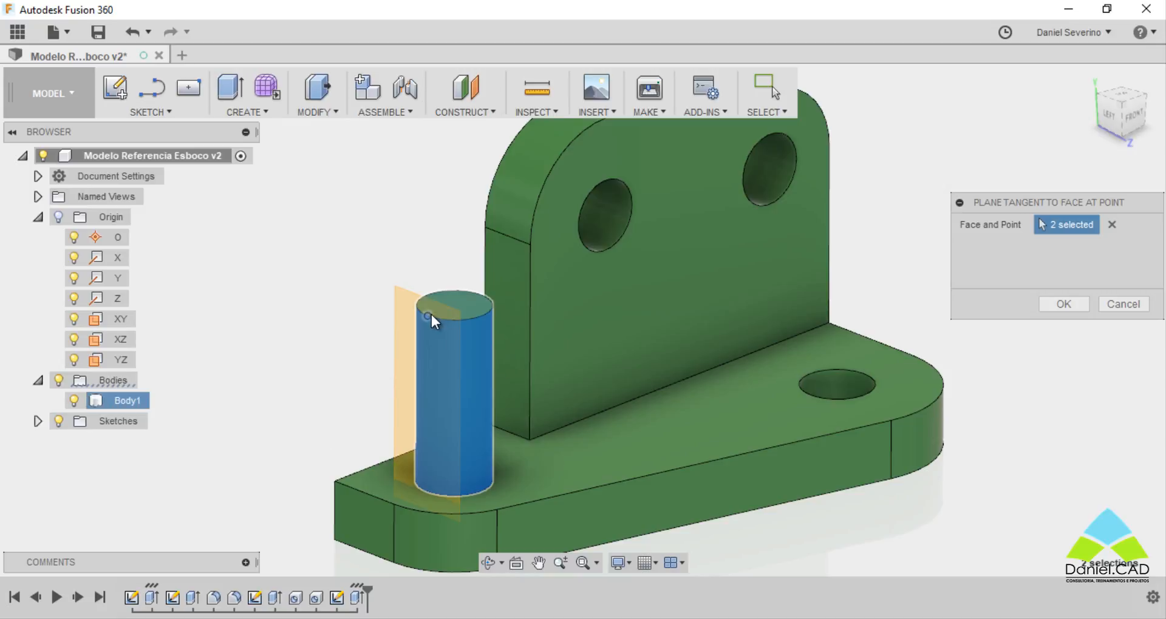
middle_drag(703, 530, 682, 511)
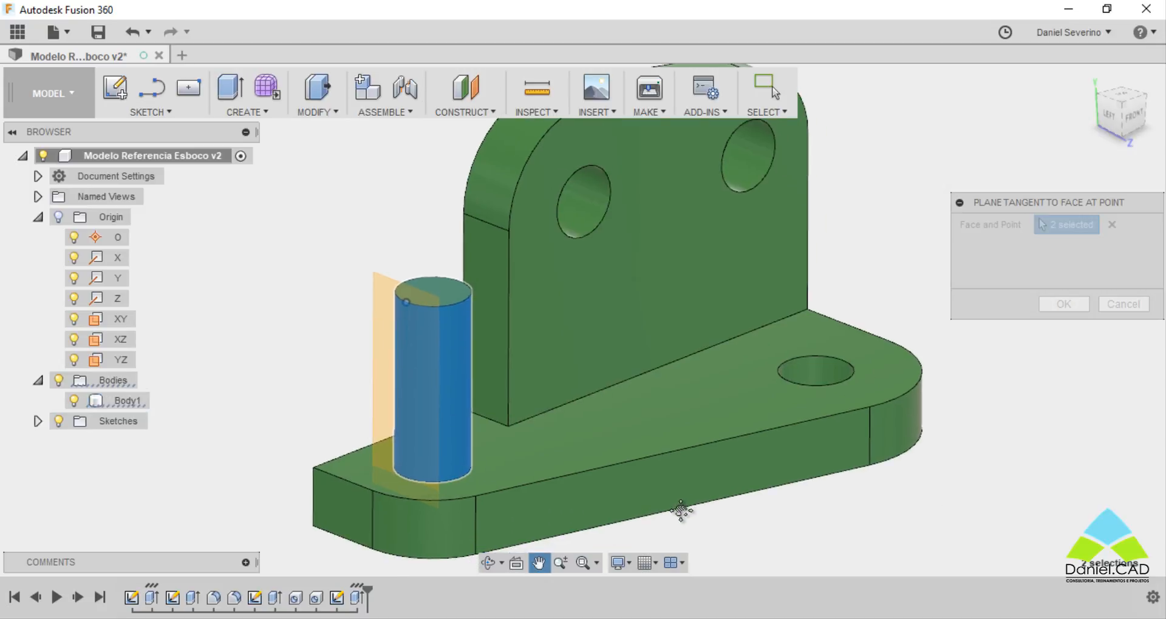
click(1059, 305)
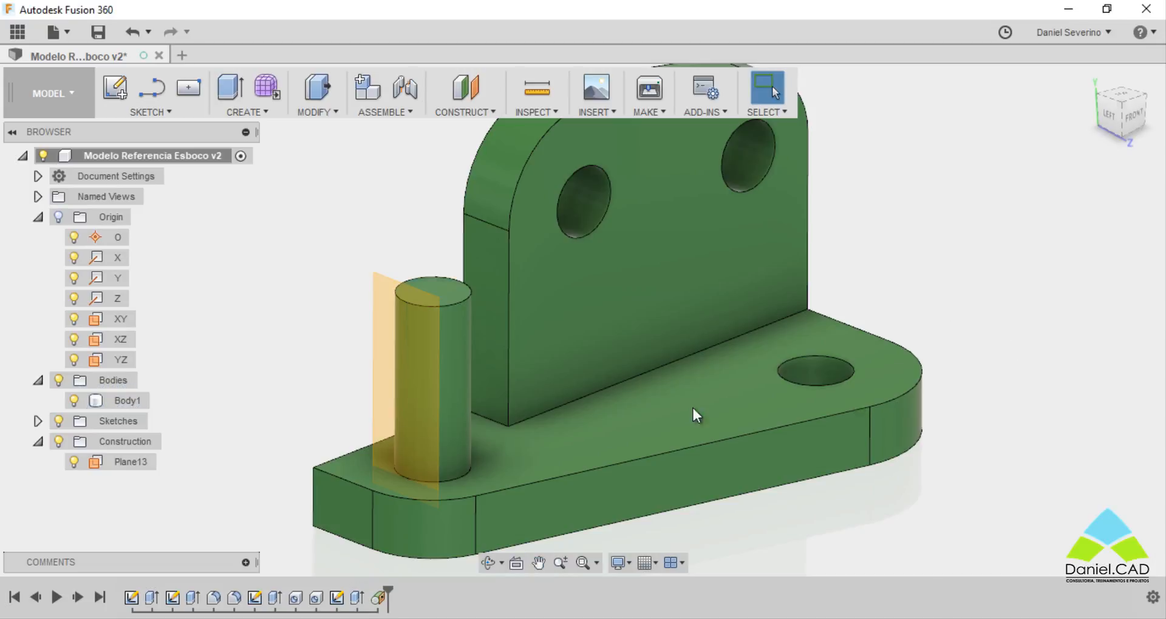
- Try a plane tangent to the pin's cylindrical face using the base plate's top vertex where the rounded corner meets its short end
scroll(787, 490, down, 2)
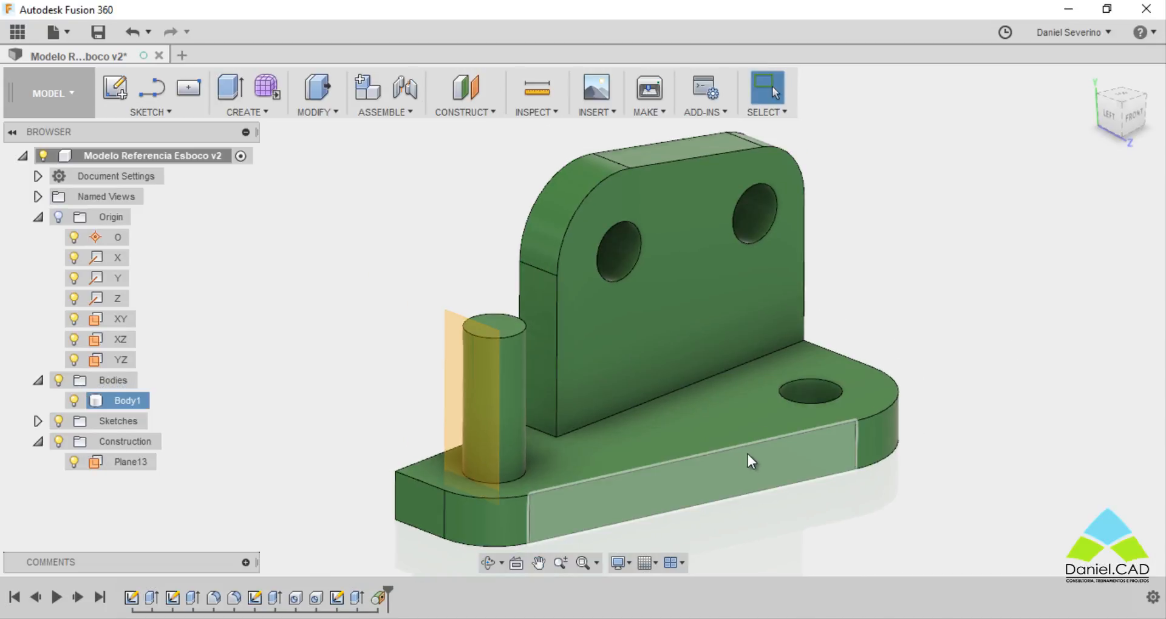
mouse_move(748, 455)
shift+middle_down()
mouse_move(626, 446)
mouse_move(756, 446)
mouse_move(749, 439)
shift+middle_up()
key(Escape)
click(483, 112)
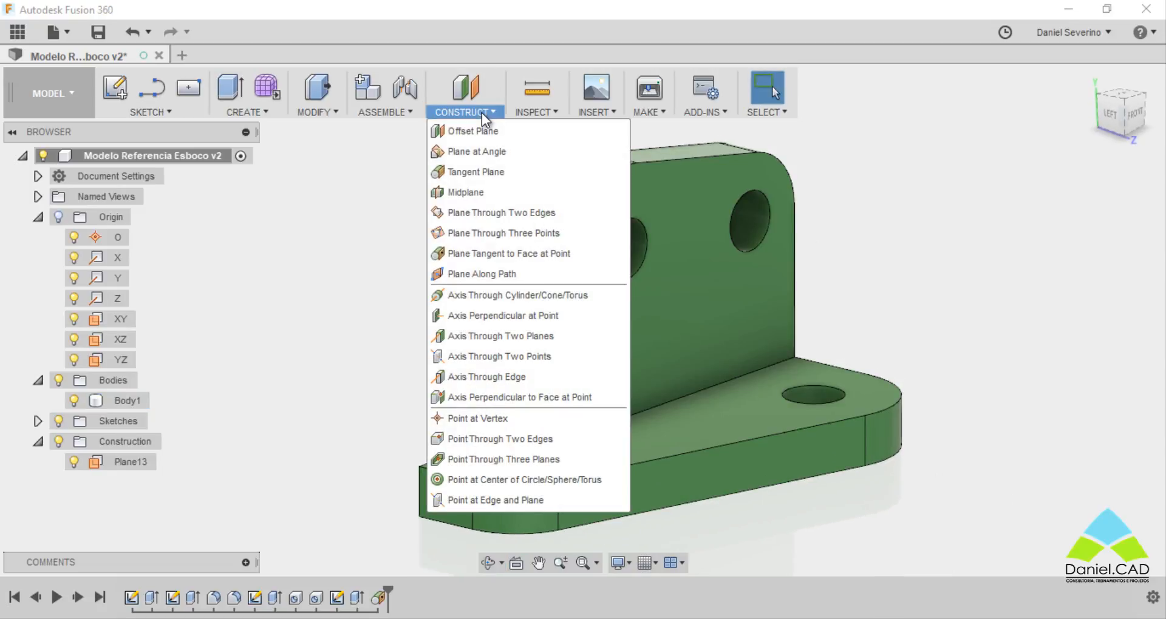
click(477, 254)
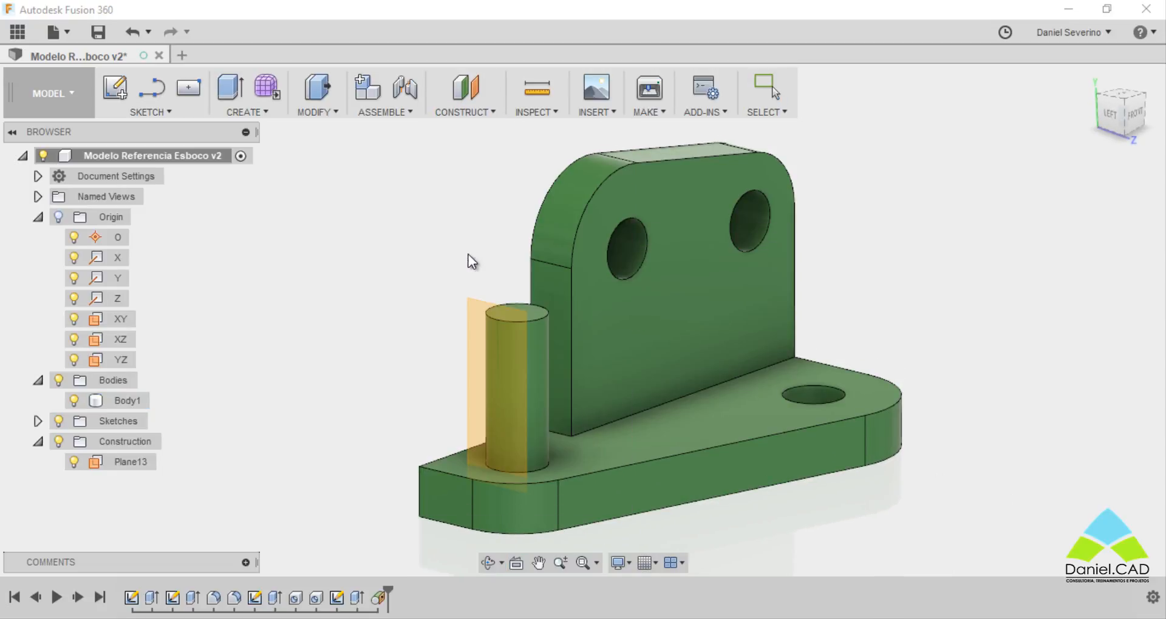
click(509, 368)
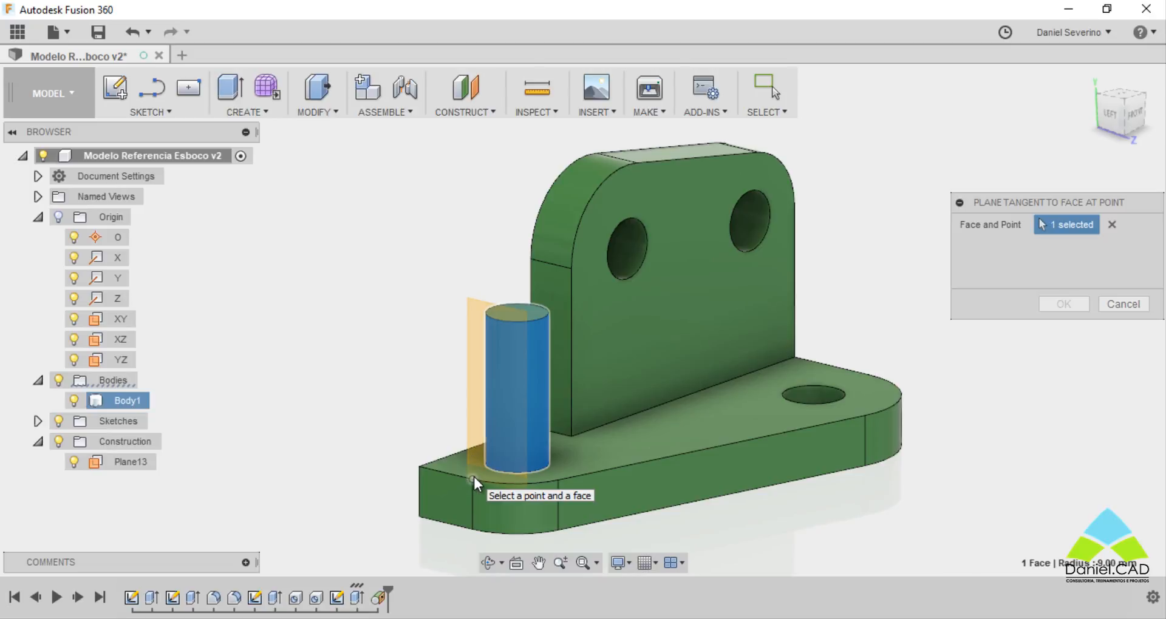
click(474, 476)
shift+middle_drag(526, 480, 440, 351)
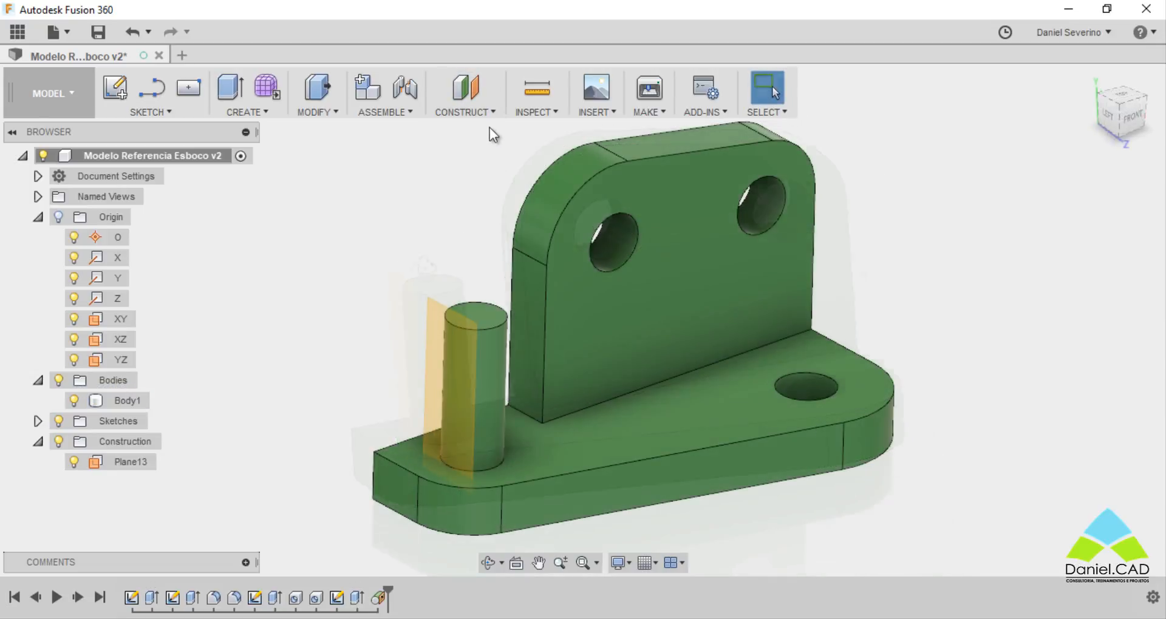
- Create a plane tangent to the pin's cylindrical face, aligned to the upright plate's rear vertex below its rounded corner near the pin
click(479, 118)
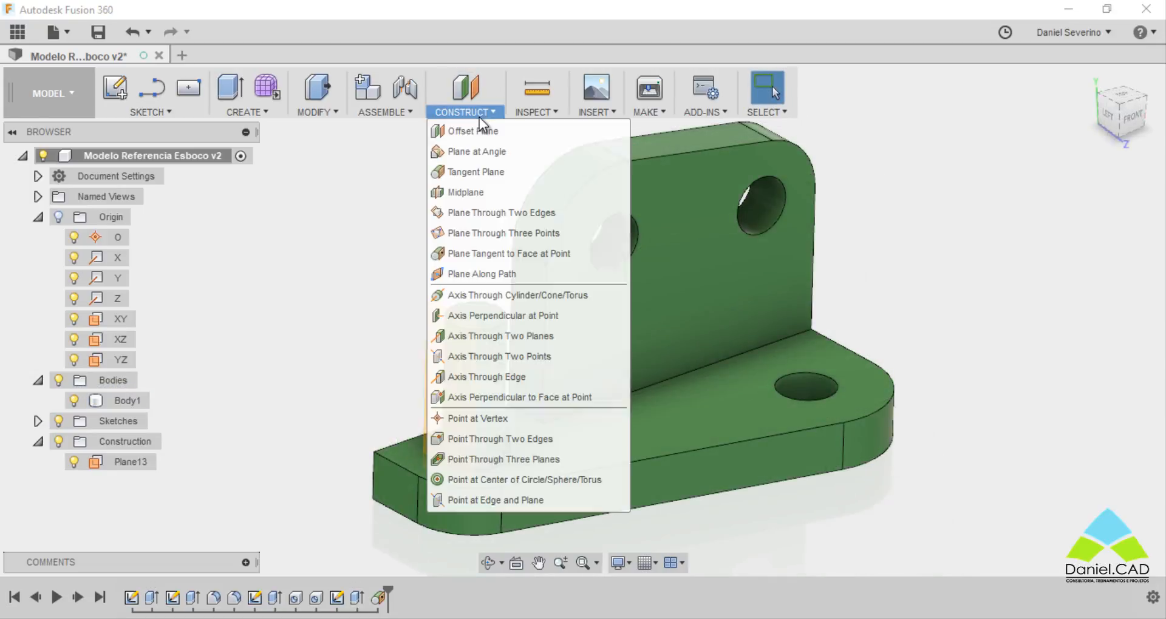
click(472, 254)
click(486, 359)
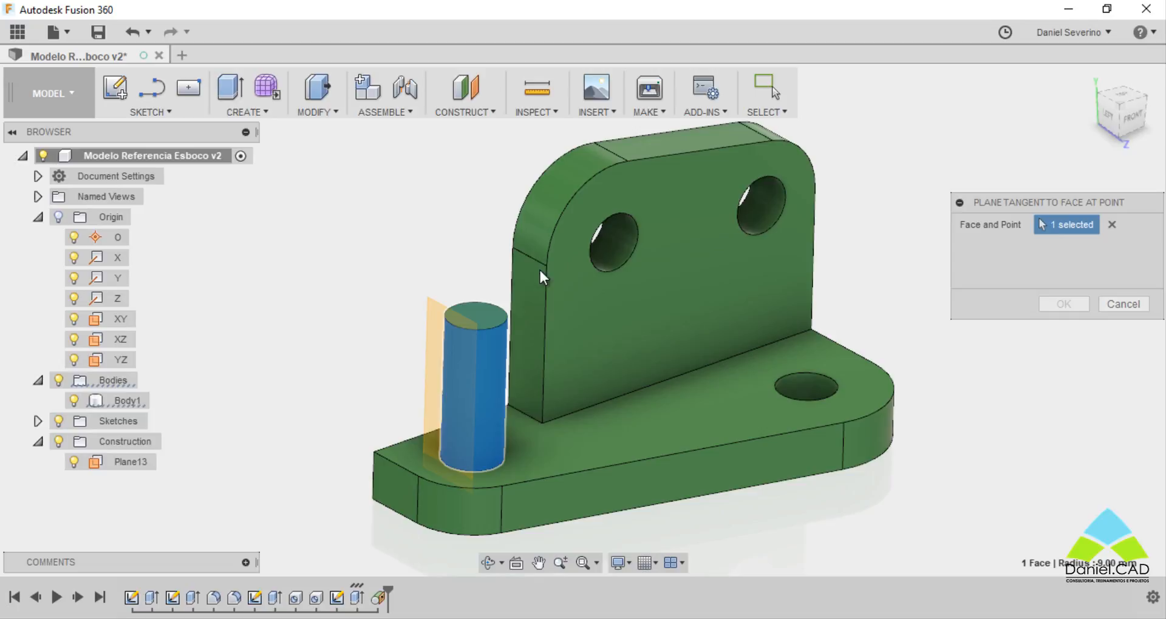
click(512, 248)
shift+middle_drag(481, 249, 417, 440)
click(1041, 309)
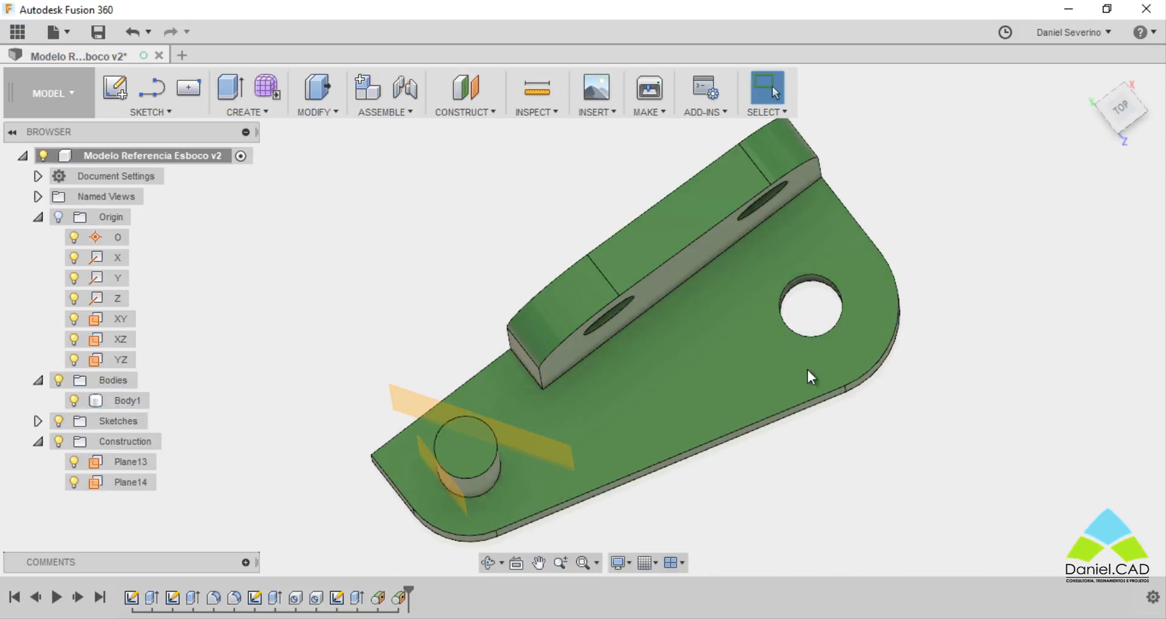
click(1121, 109)
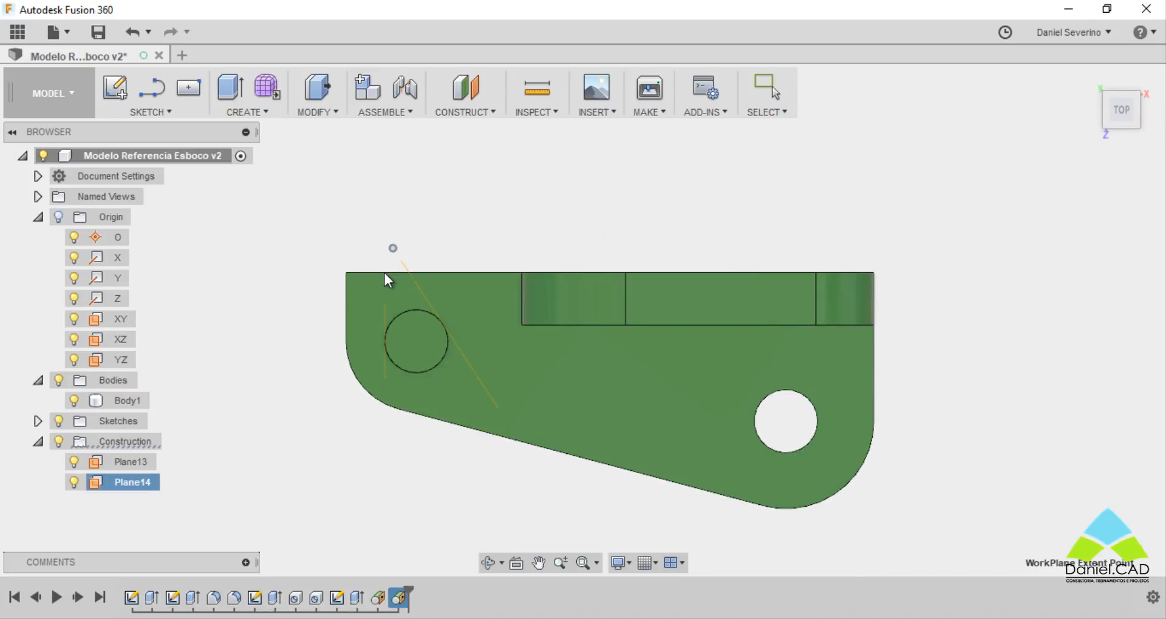
- Create a plane tangent to the upright plate's rounded corner face near the pin, at its front vertex on the flat top face
scroll(381, 311, up, 4)
mouse_move(590, 226)
shift+middle_down()
mouse_move(555, 260)
mouse_move(576, 231)
shift+middle_up()
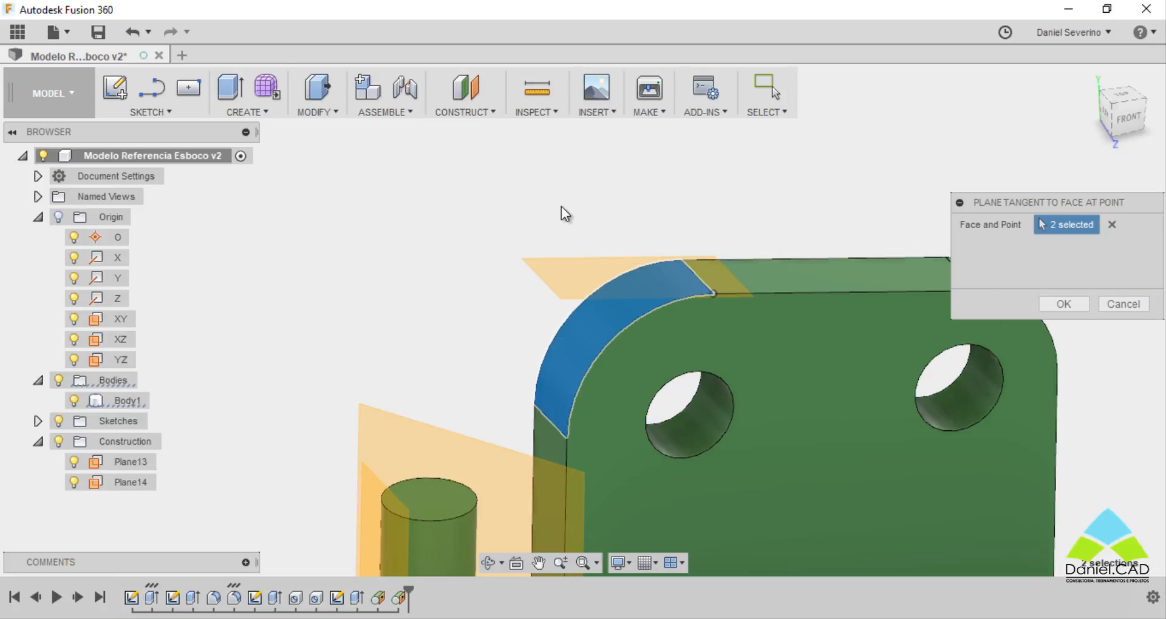
scroll(559, 203, down, 5)
shift+middle_drag(704, 294, 732, 311)
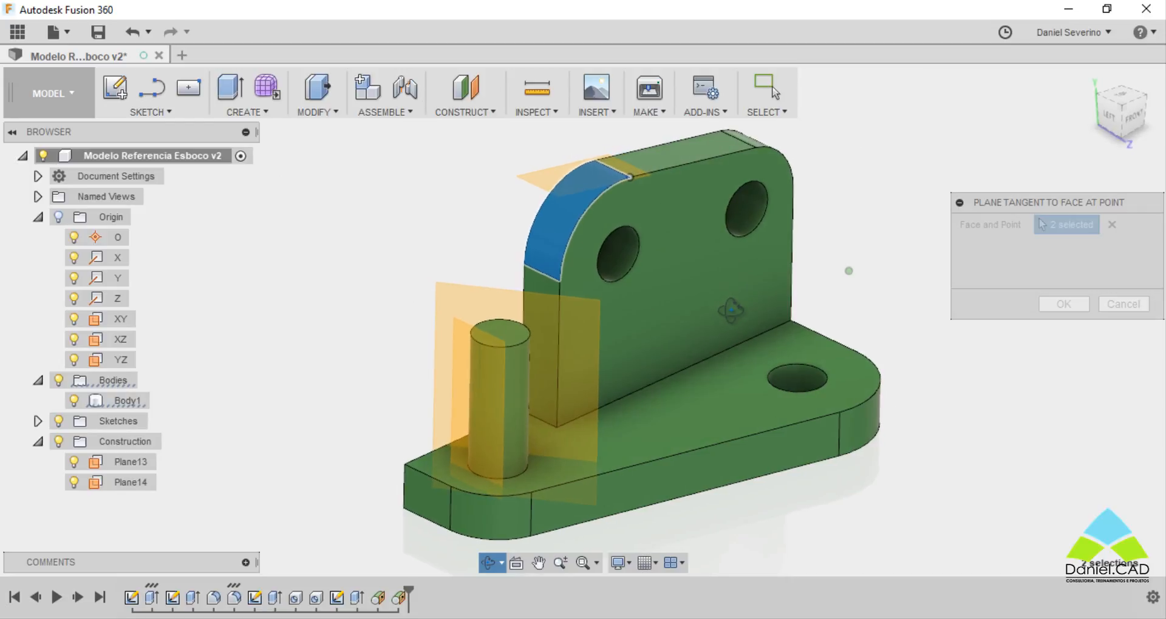
click(1063, 304)
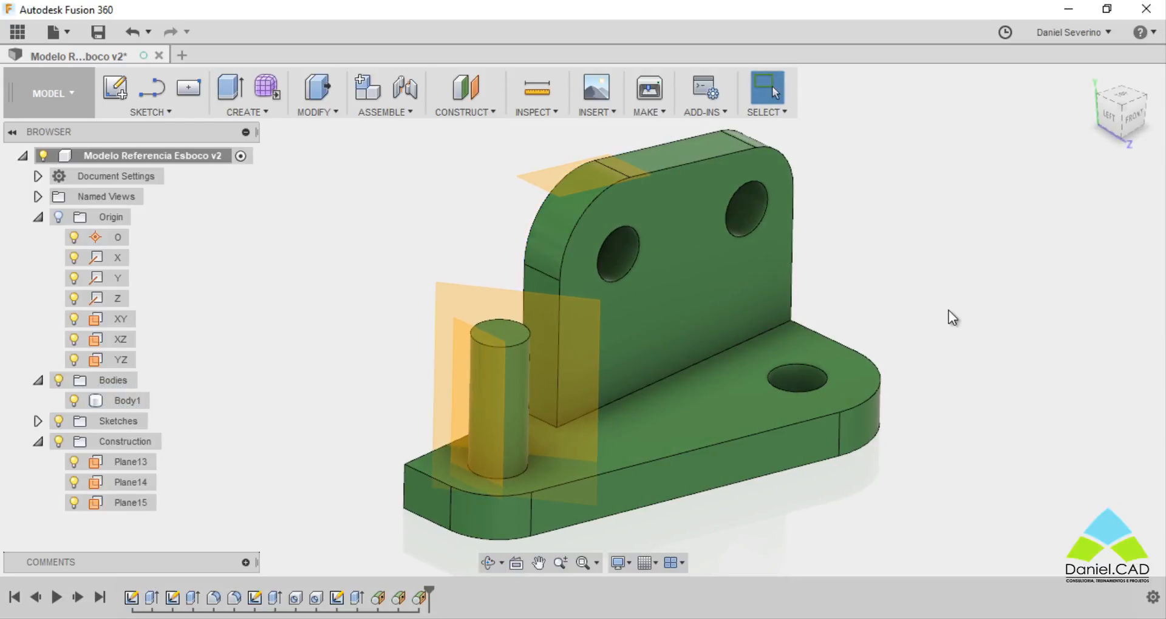